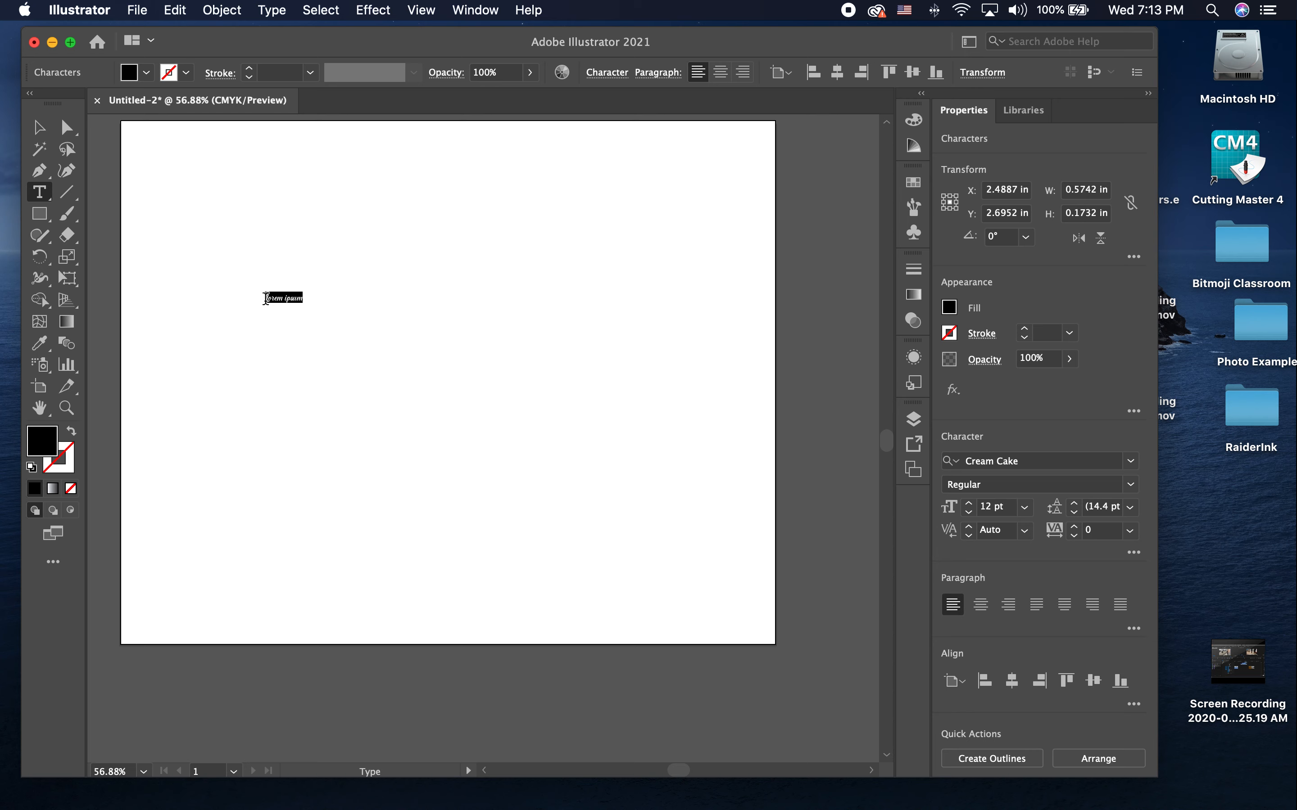
Step: Replace the placeholder text with "Raiders", scale it to about 7 in wide, and place it in the artboard's upper half
text(K)
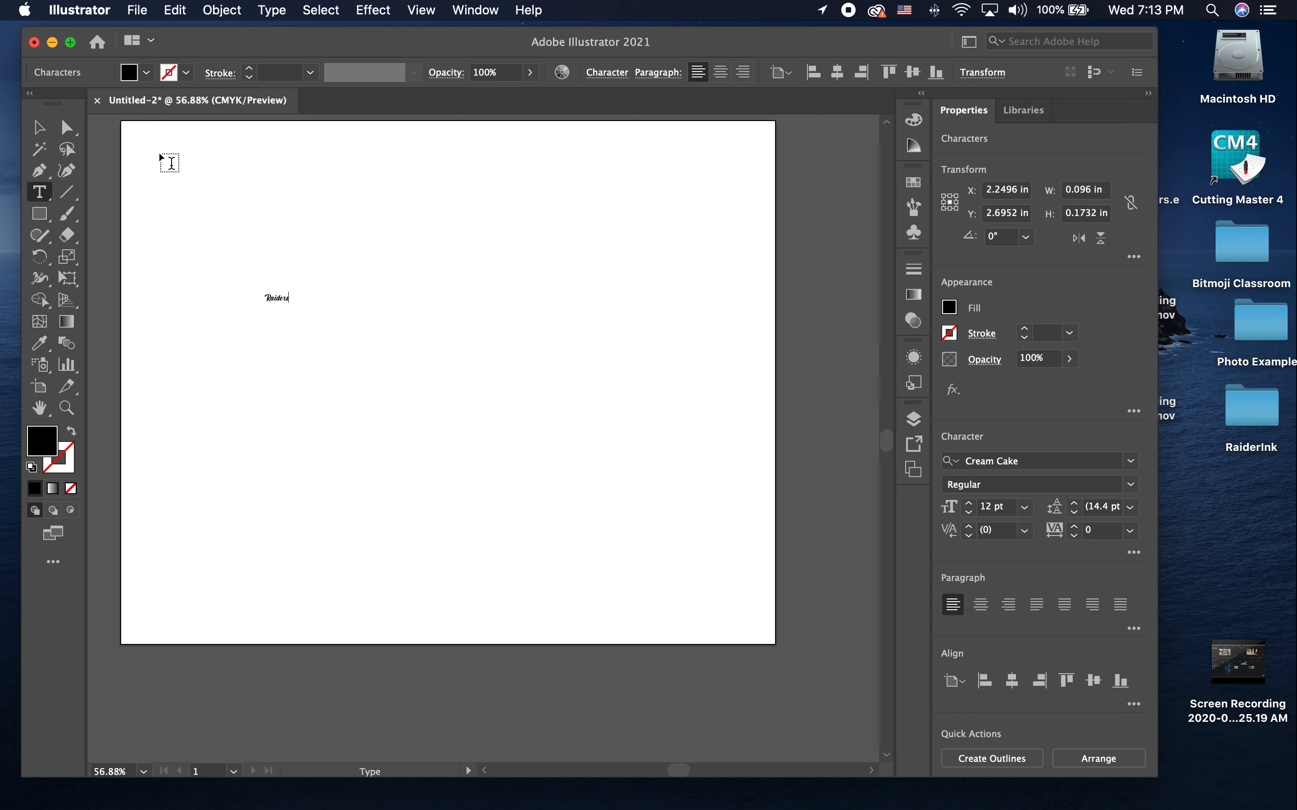
click(40, 129)
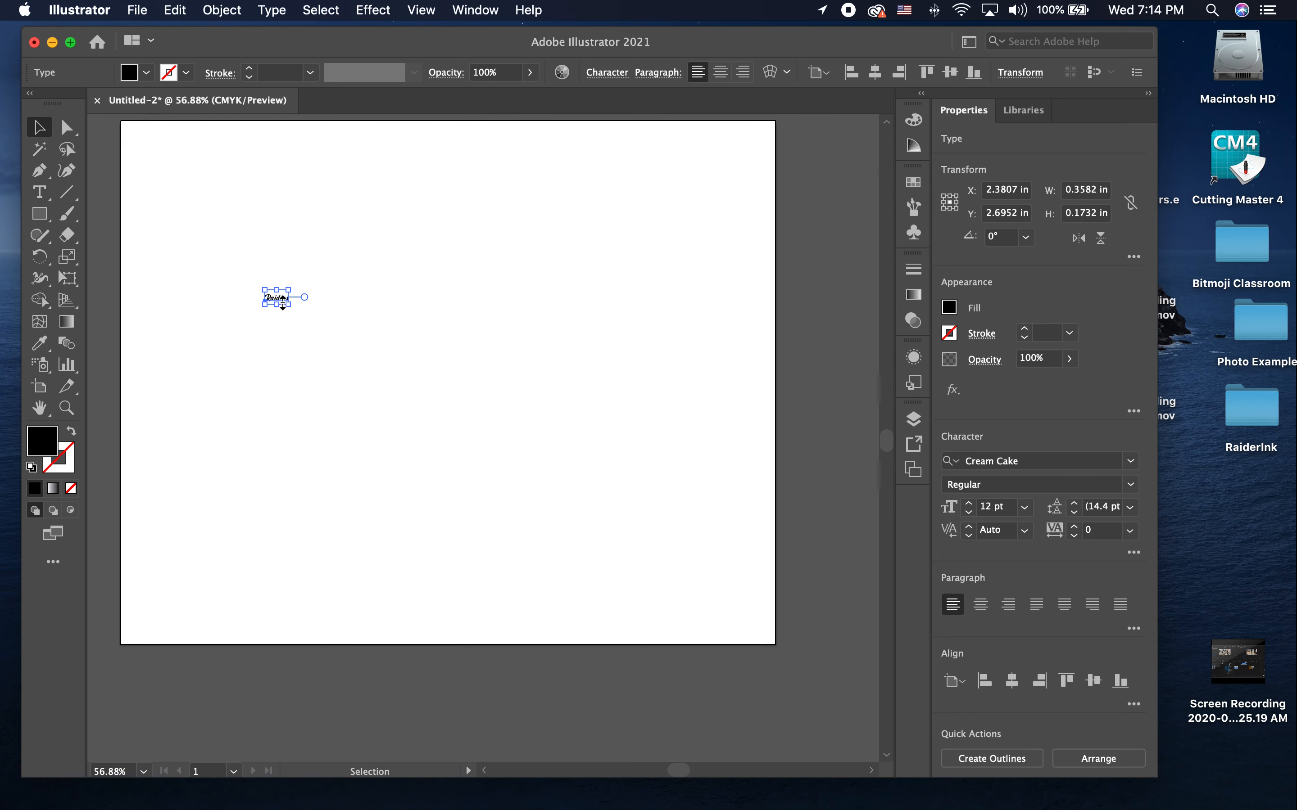
drag(288, 304, 820, 571)
drag(597, 426, 543, 295)
click(535, 496)
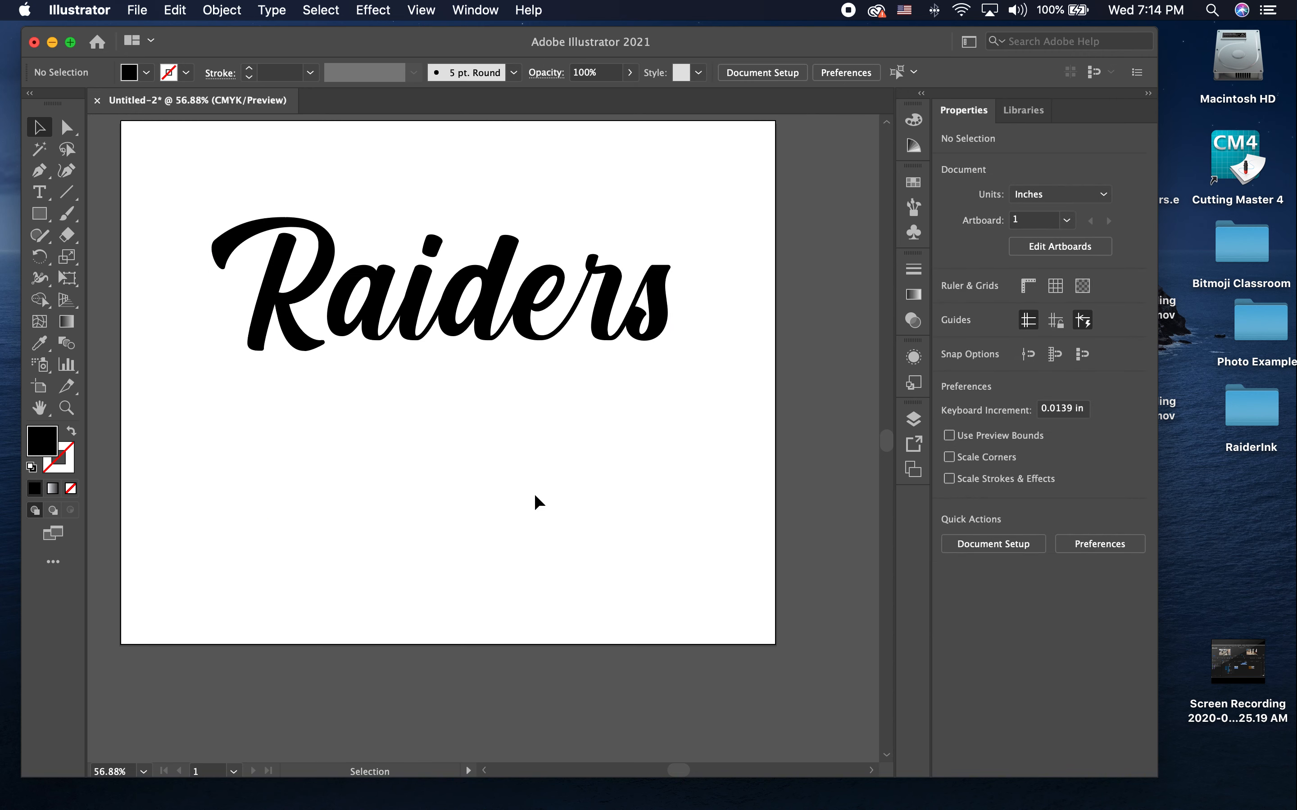
click(504, 310)
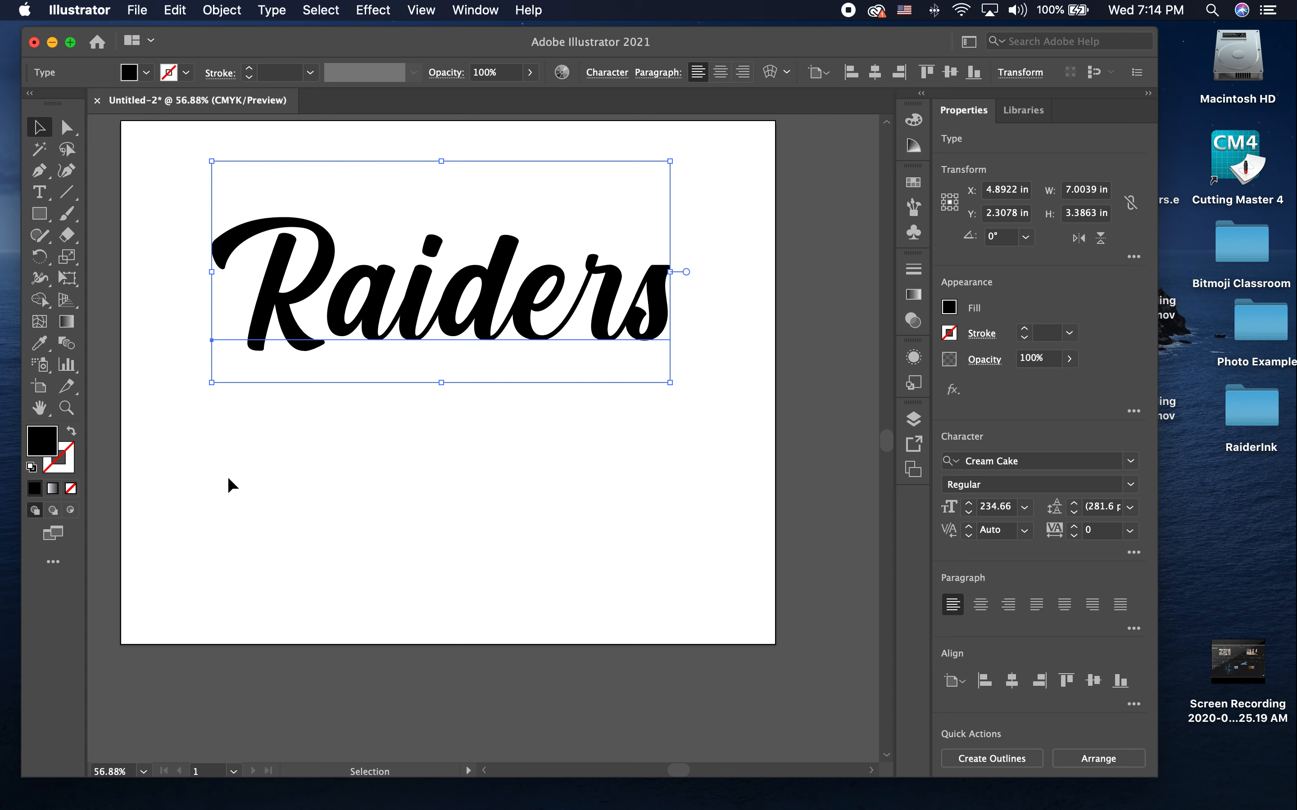
Step: Draw an open S-shaped swash with the Pen tool under Raiders, hooking back to the s, with a black stroke and no fill
click(45, 171)
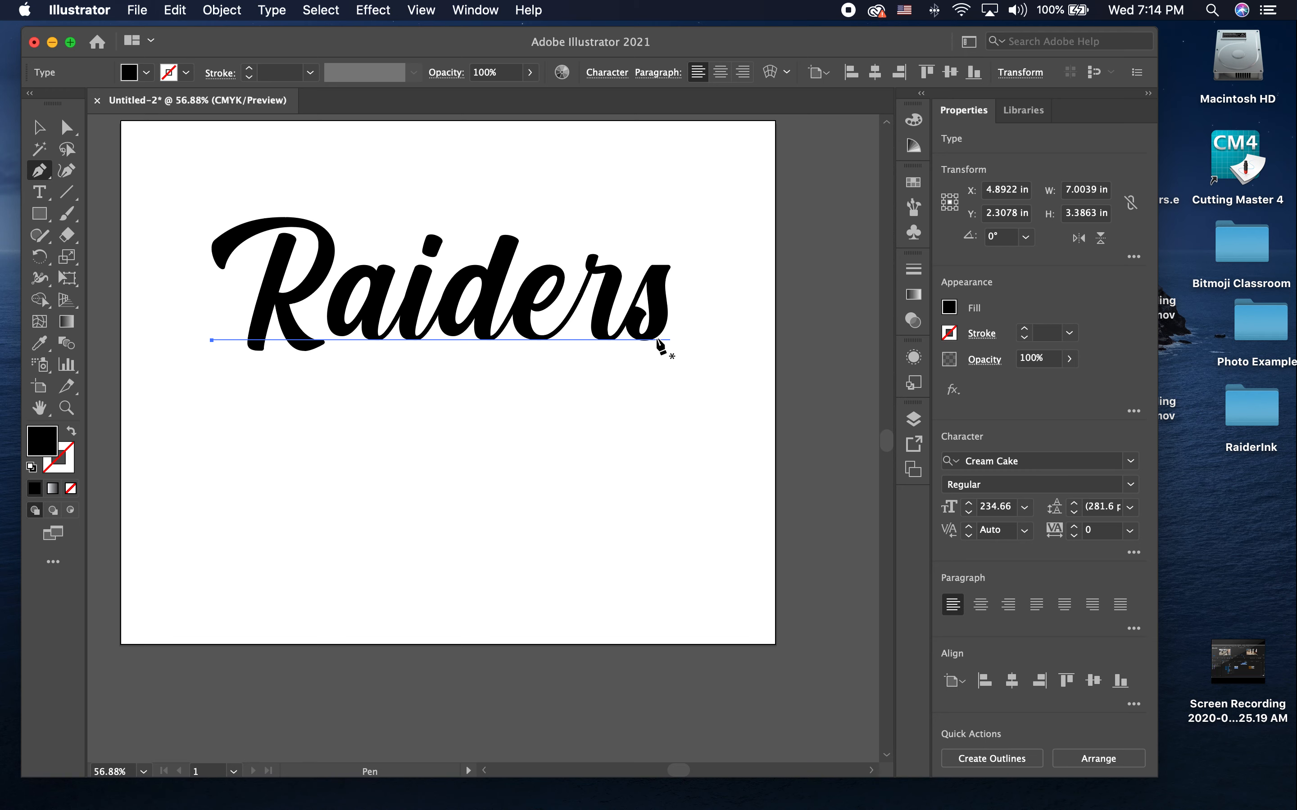
click(211, 487)
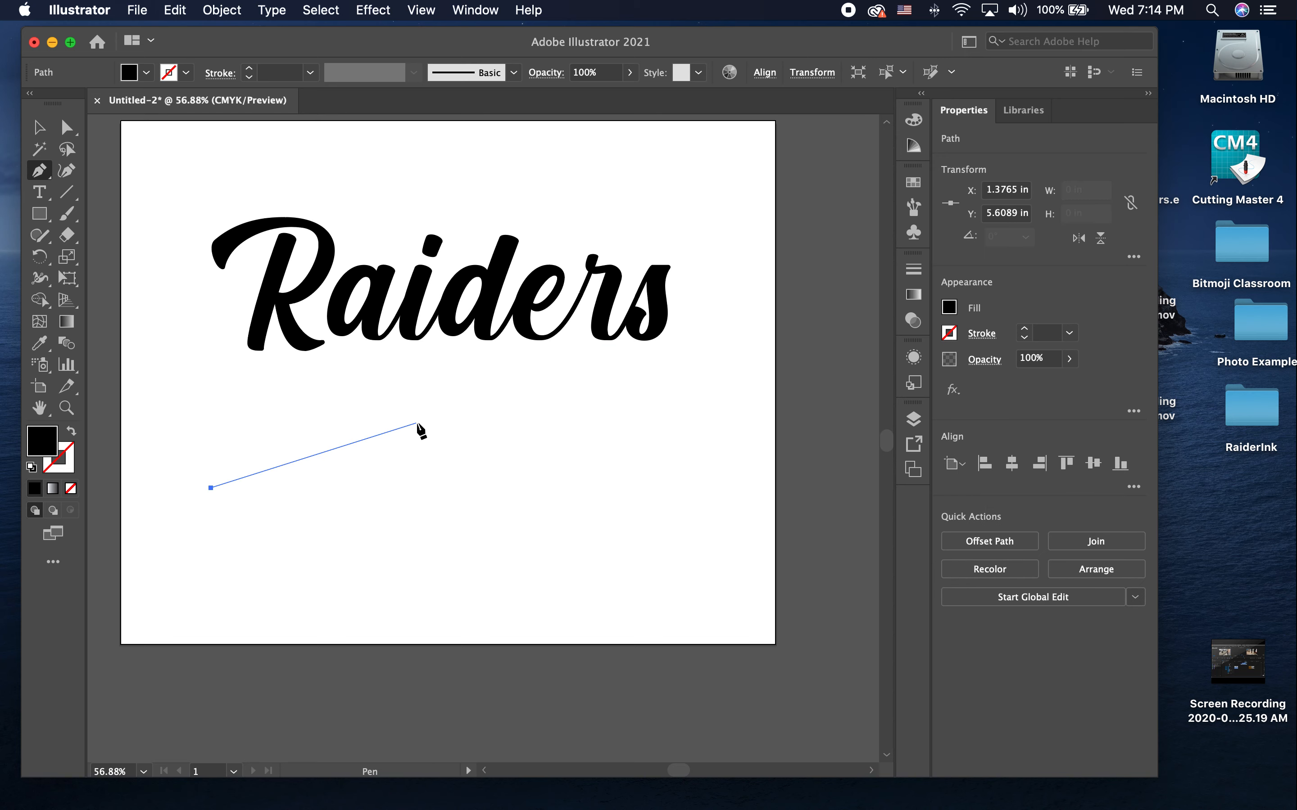
drag(471, 412, 636, 433)
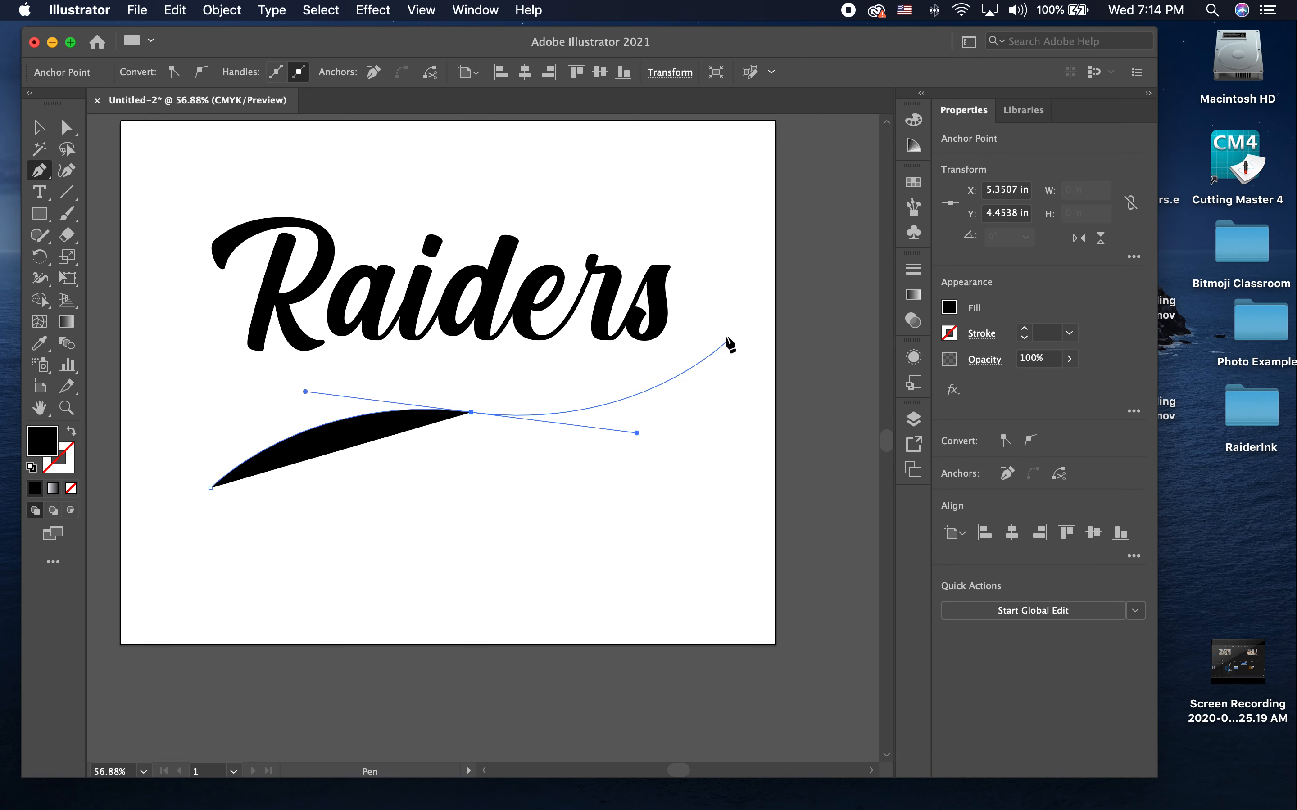
drag(713, 300, 709, 267)
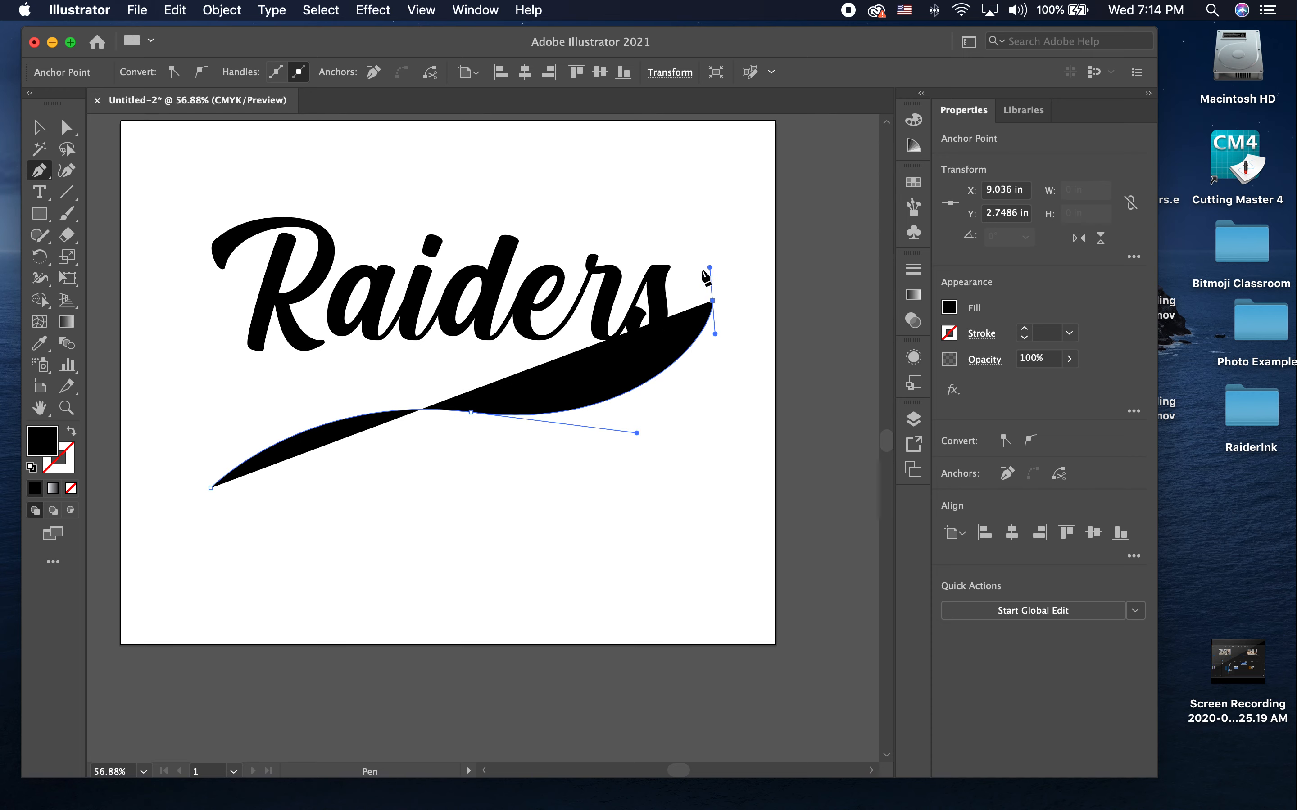
click(659, 333)
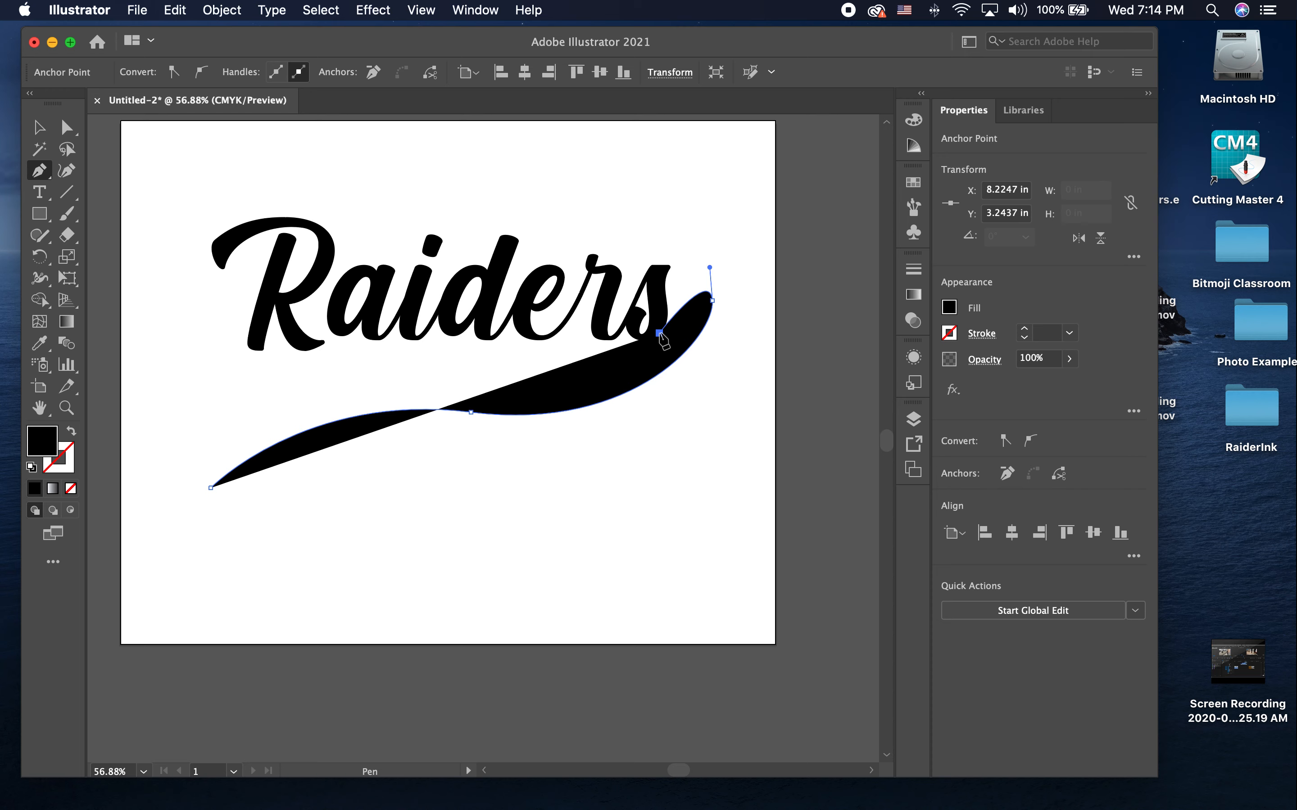
click(71, 434)
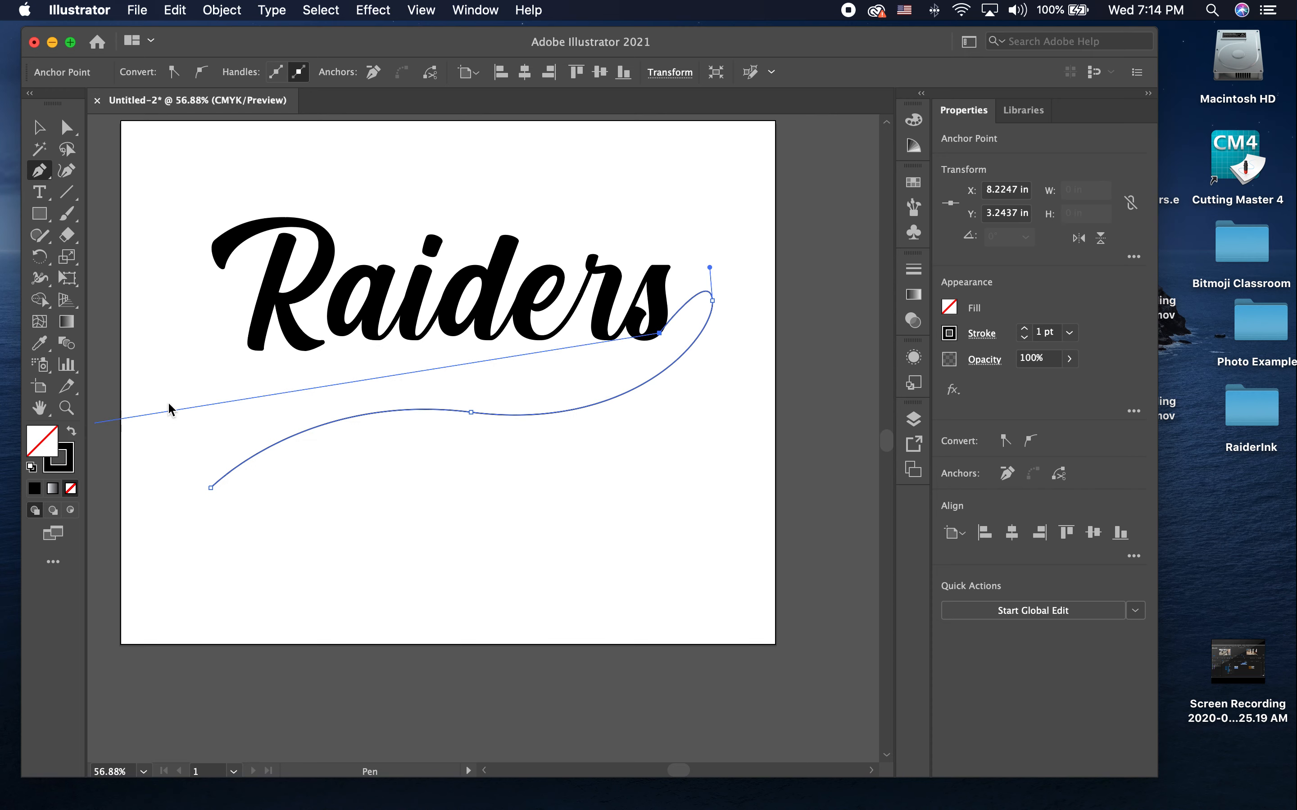
key(Escape)
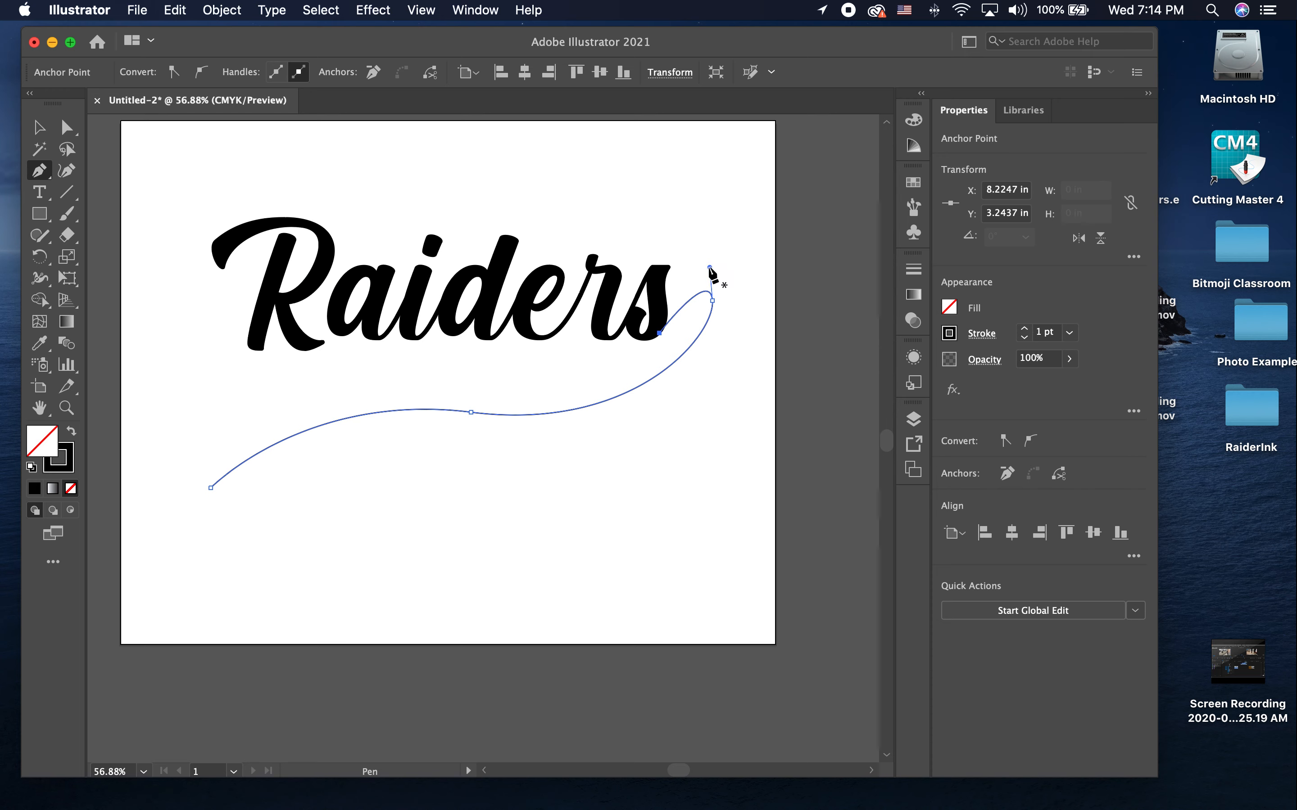
Step: Adjust the direction handle at the swash's upper hook to reshape its curve into the s
key(v)
key(a)
click(713, 288)
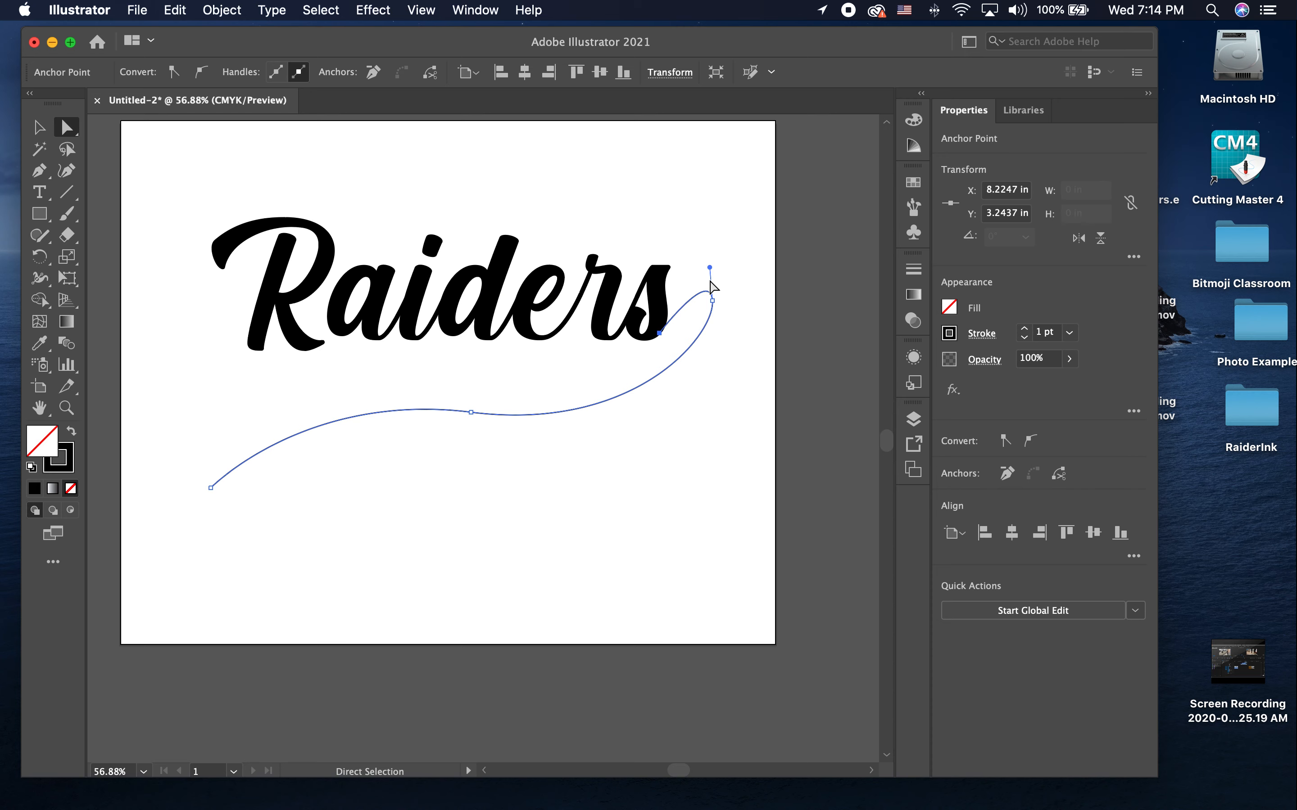
drag(710, 276, 699, 281)
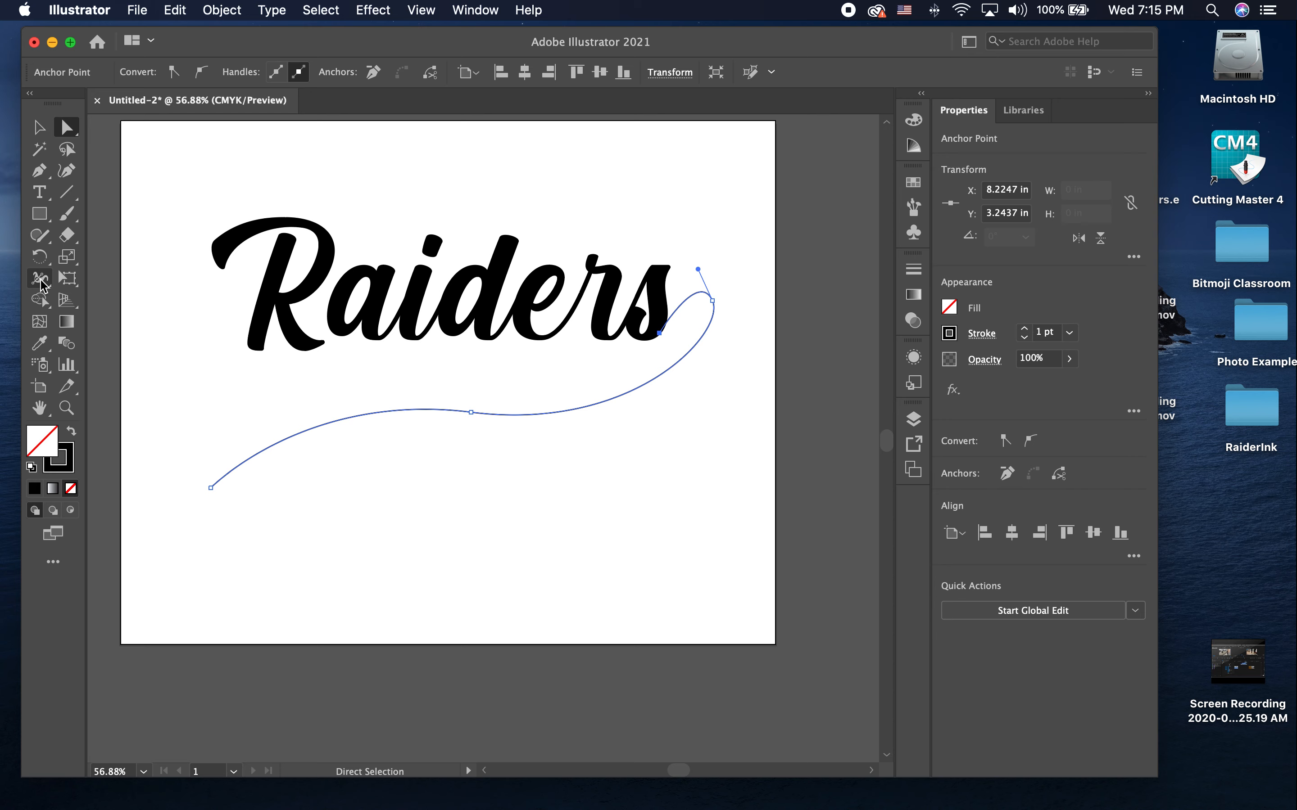
Step: Widen the swash's far end with the Width tool to about 126.7 pt, tapering toward the s, and deselect it
click(36, 276)
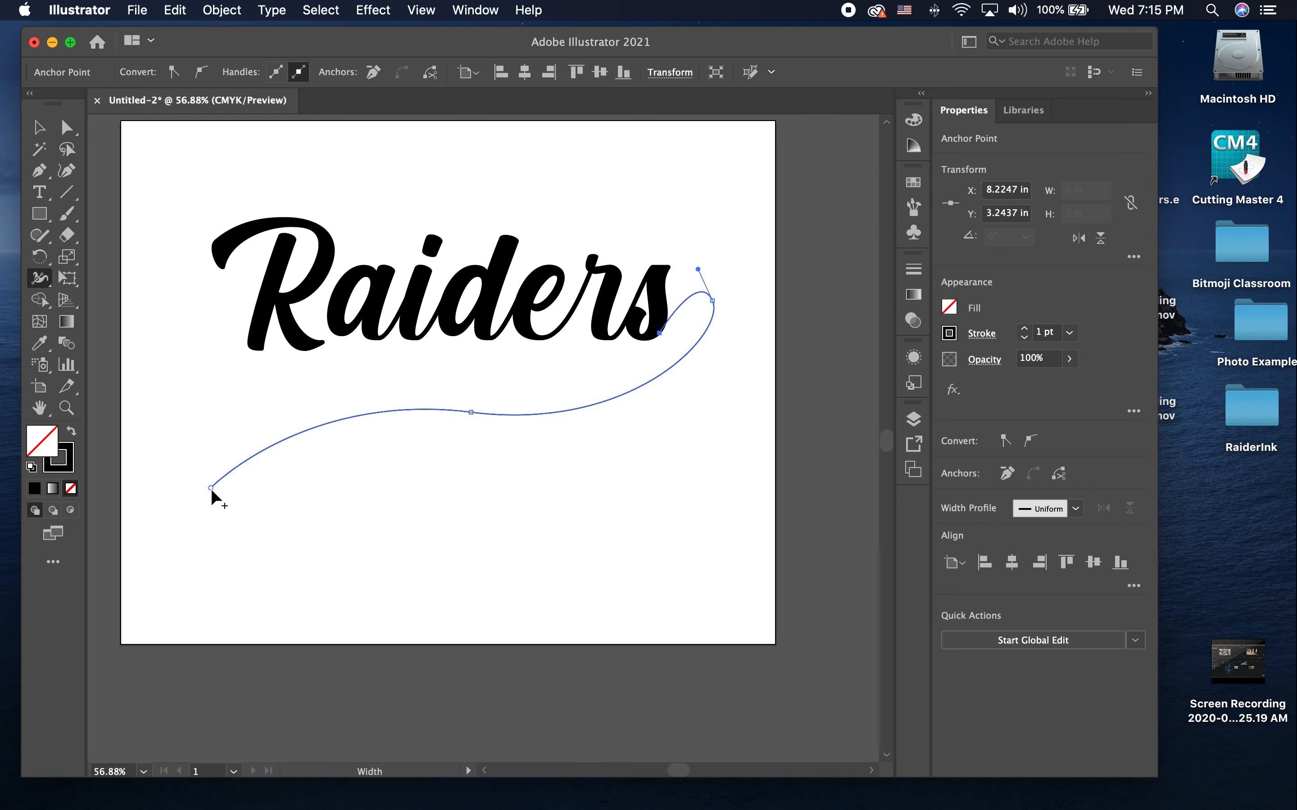
mouse_move(211, 486)
mouse_down()
mouse_move(177, 439)
mouse_move(193, 423)
mouse_up()
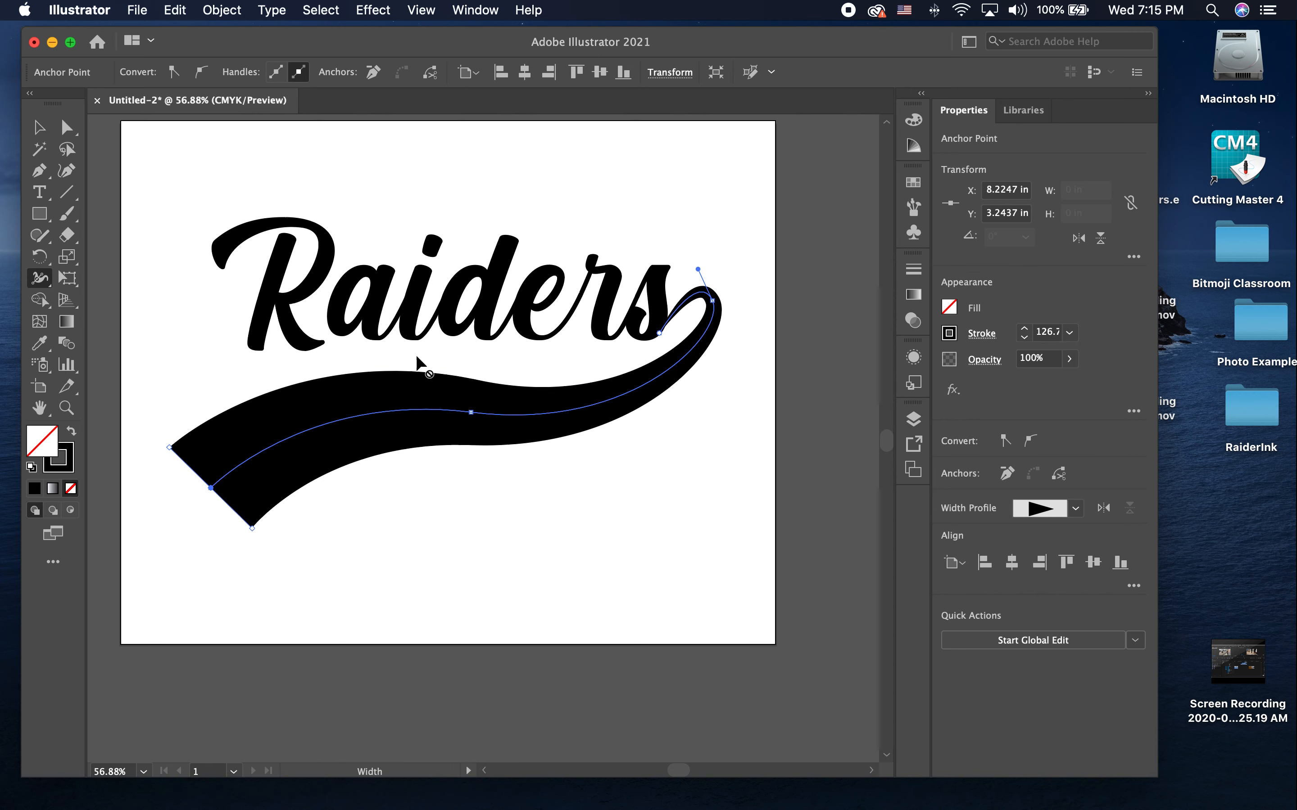
click(39, 129)
click(537, 188)
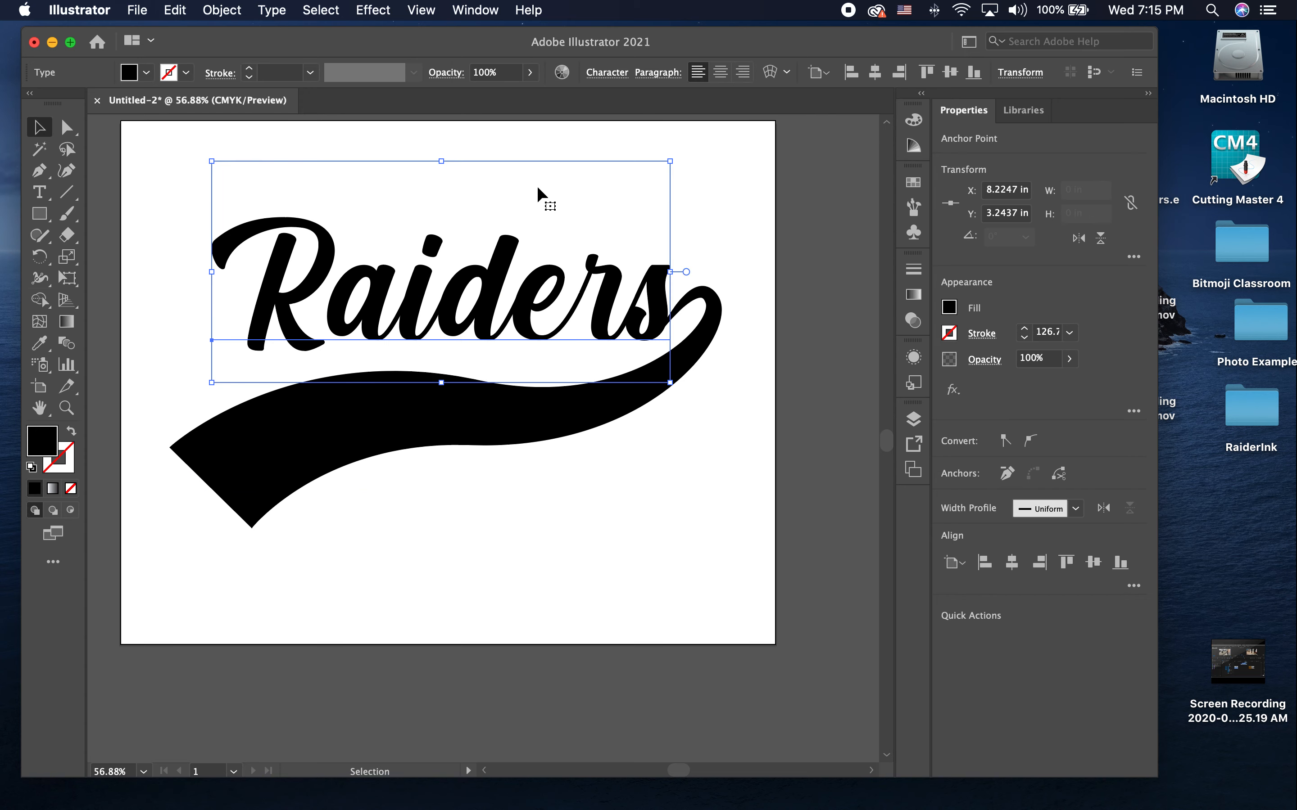
click(753, 231)
Step: Deepen the swash's S-curve by tilting its middle anchor's handle and moving that anchor to about X 5.9 in, Y 4.55 in
click(600, 428)
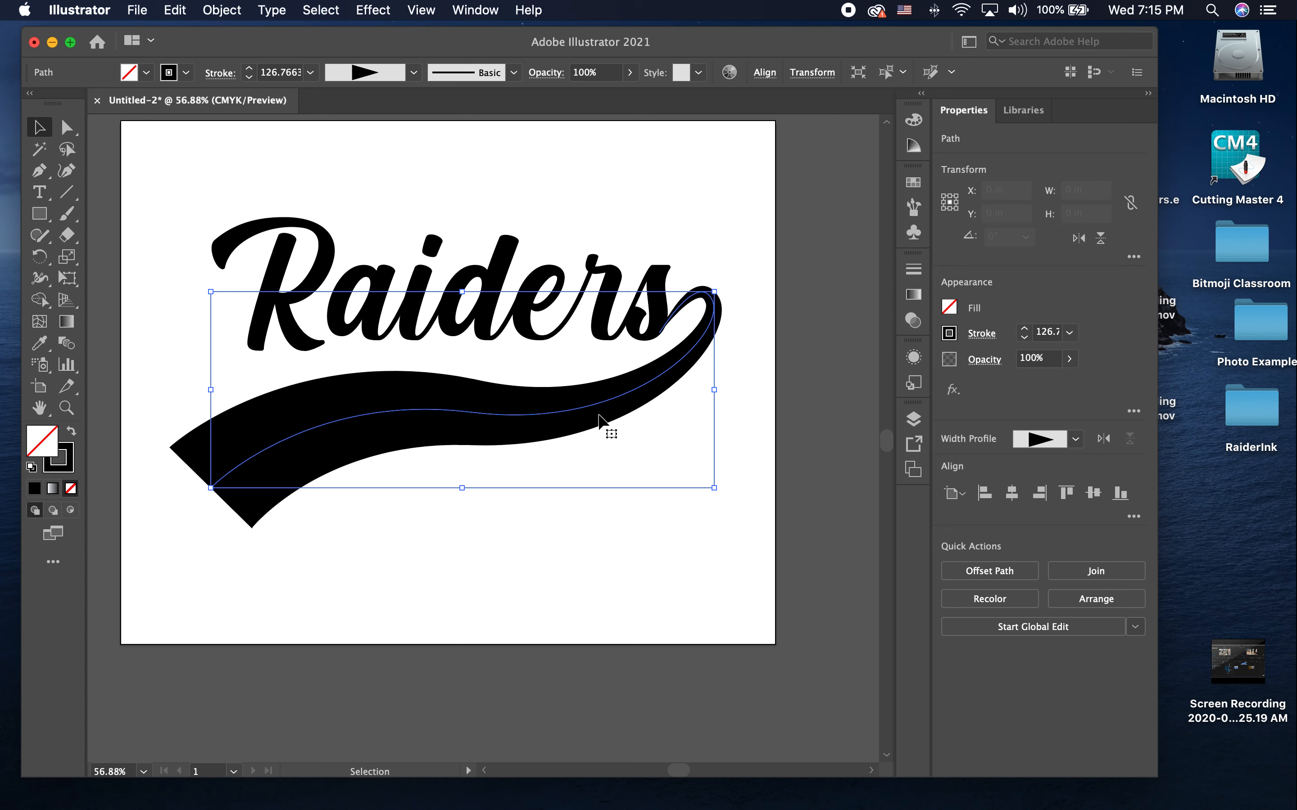
key(a)
click(471, 413)
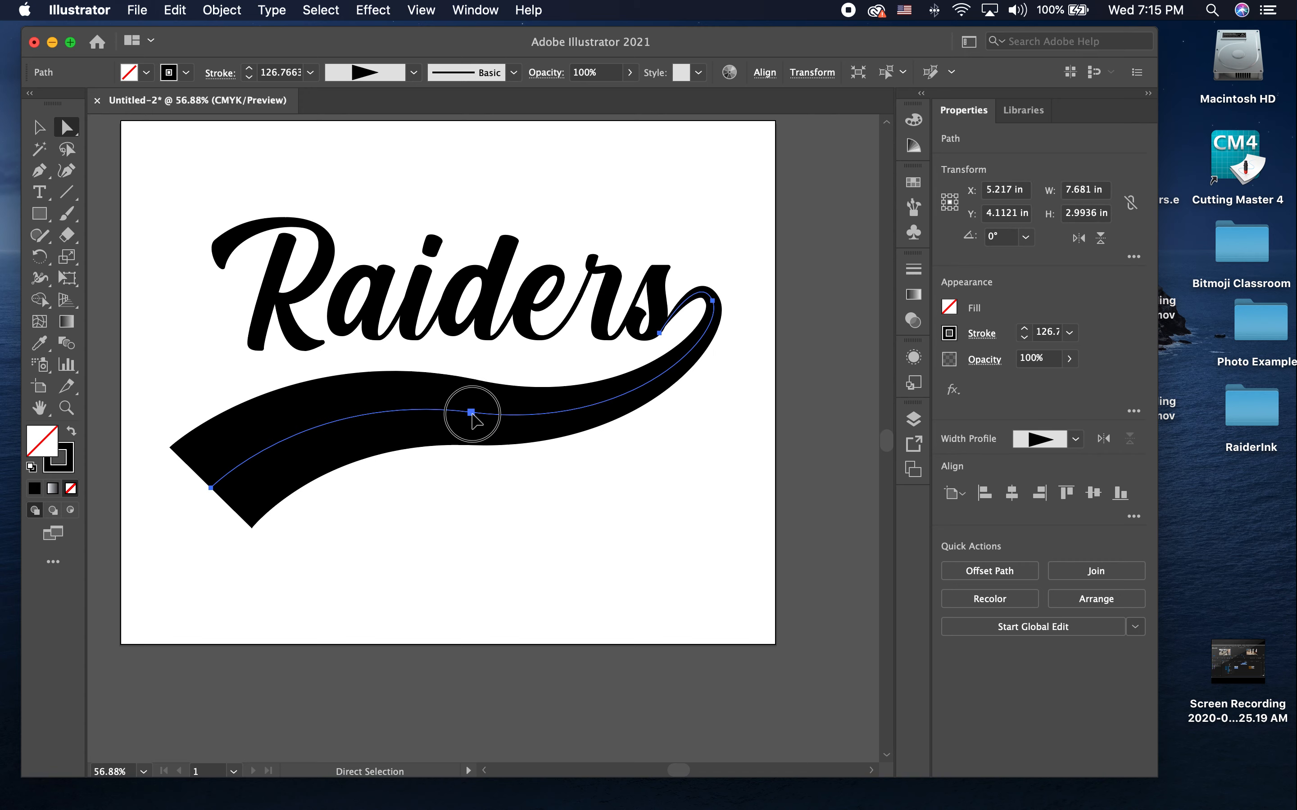
drag(637, 432, 635, 464)
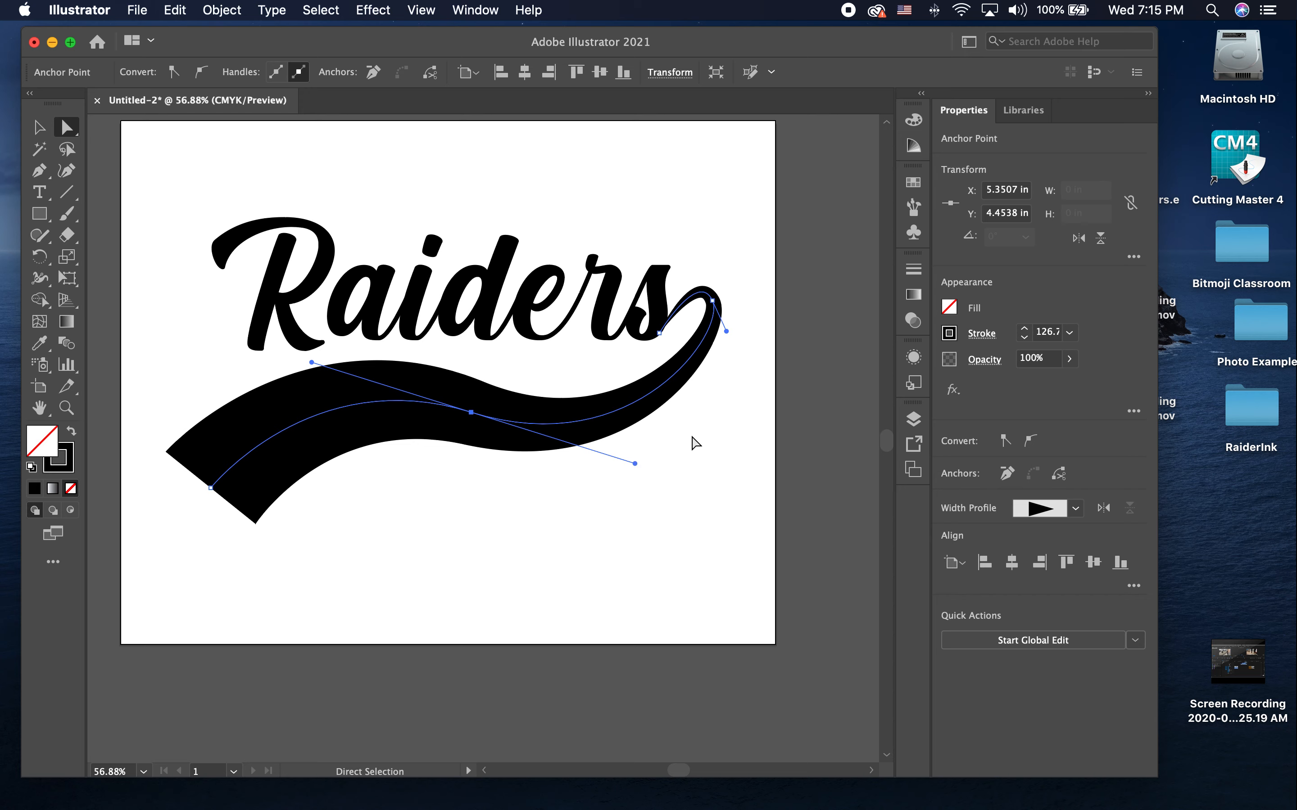
drag(471, 413, 528, 413)
click(716, 435)
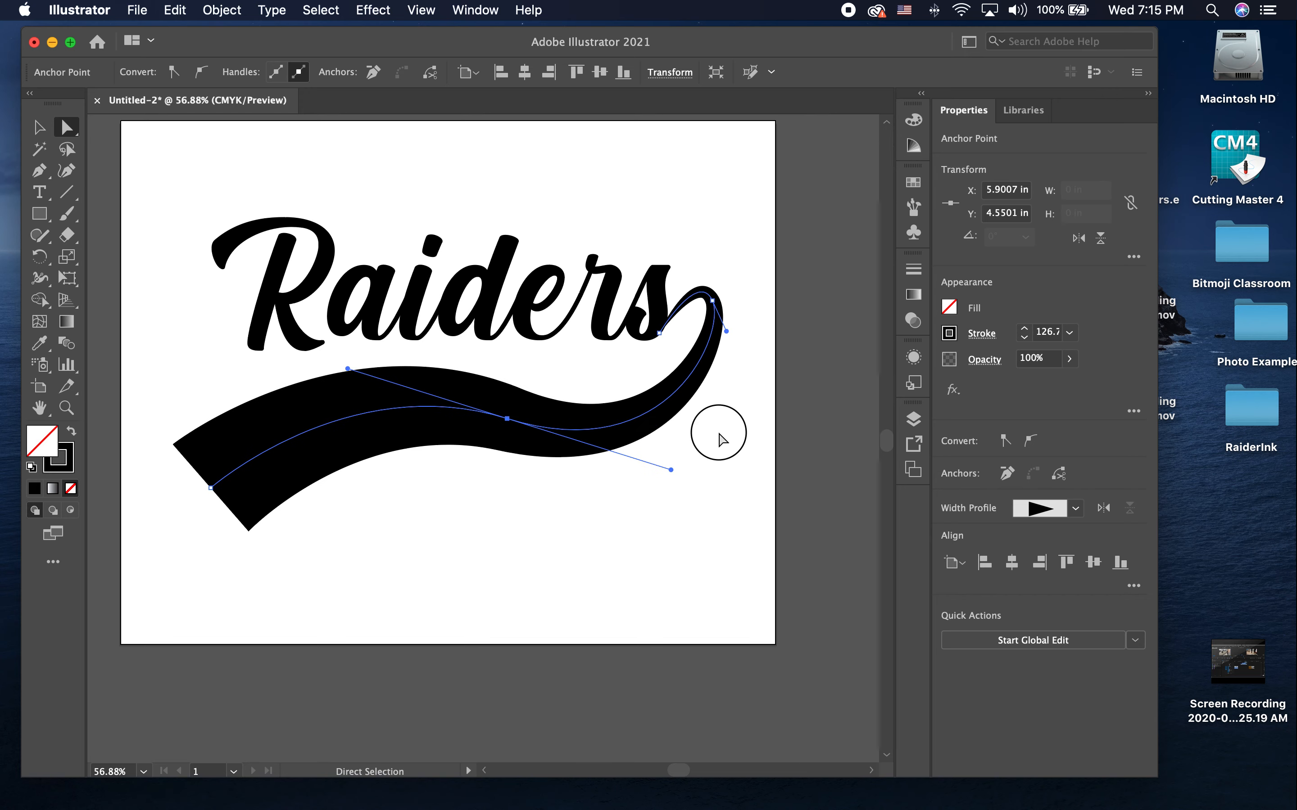
Step: Round the swash's hook with its upper handle and adjust the thin end point where it meets the letter s
click(708, 302)
drag(697, 270, 688, 272)
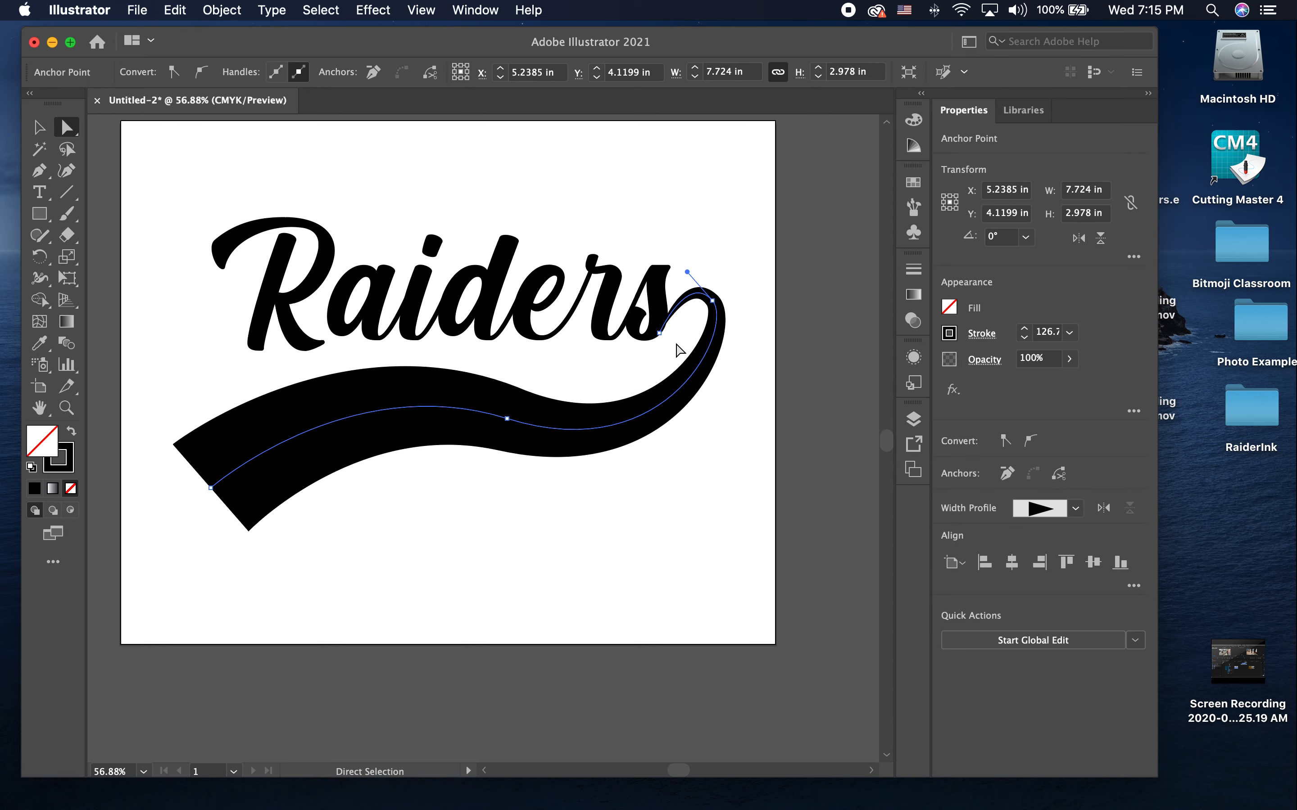
scroll(673, 346, up, 5)
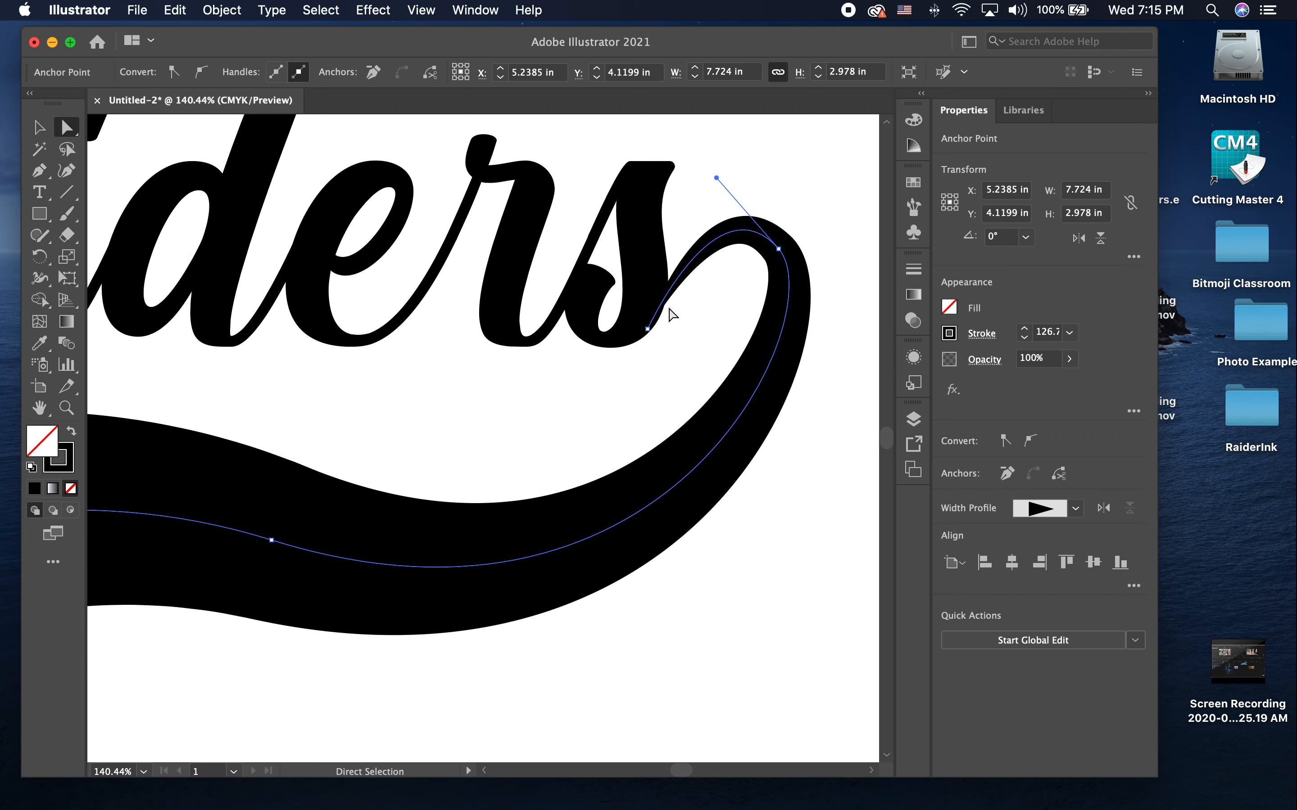
scroll(672, 315, up, 5)
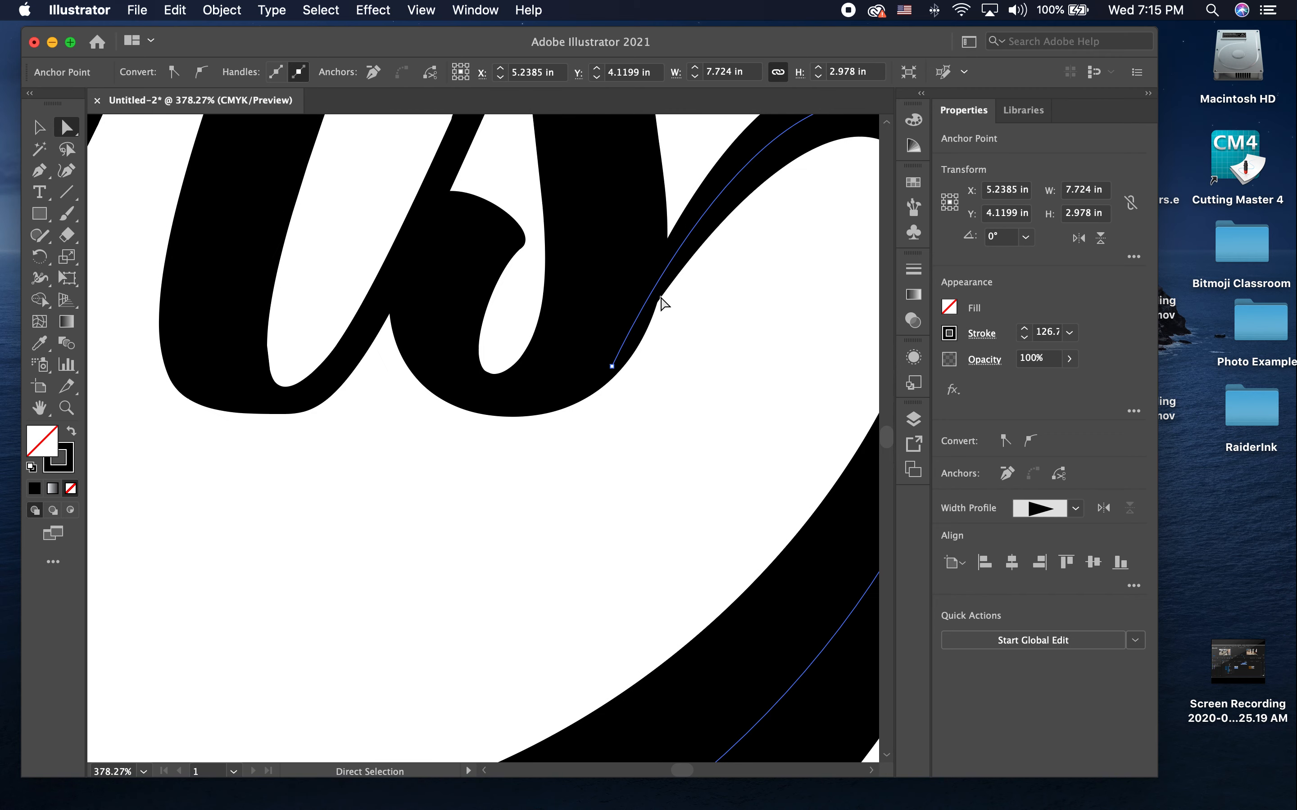
click(683, 323)
scroll(683, 323, down, 4)
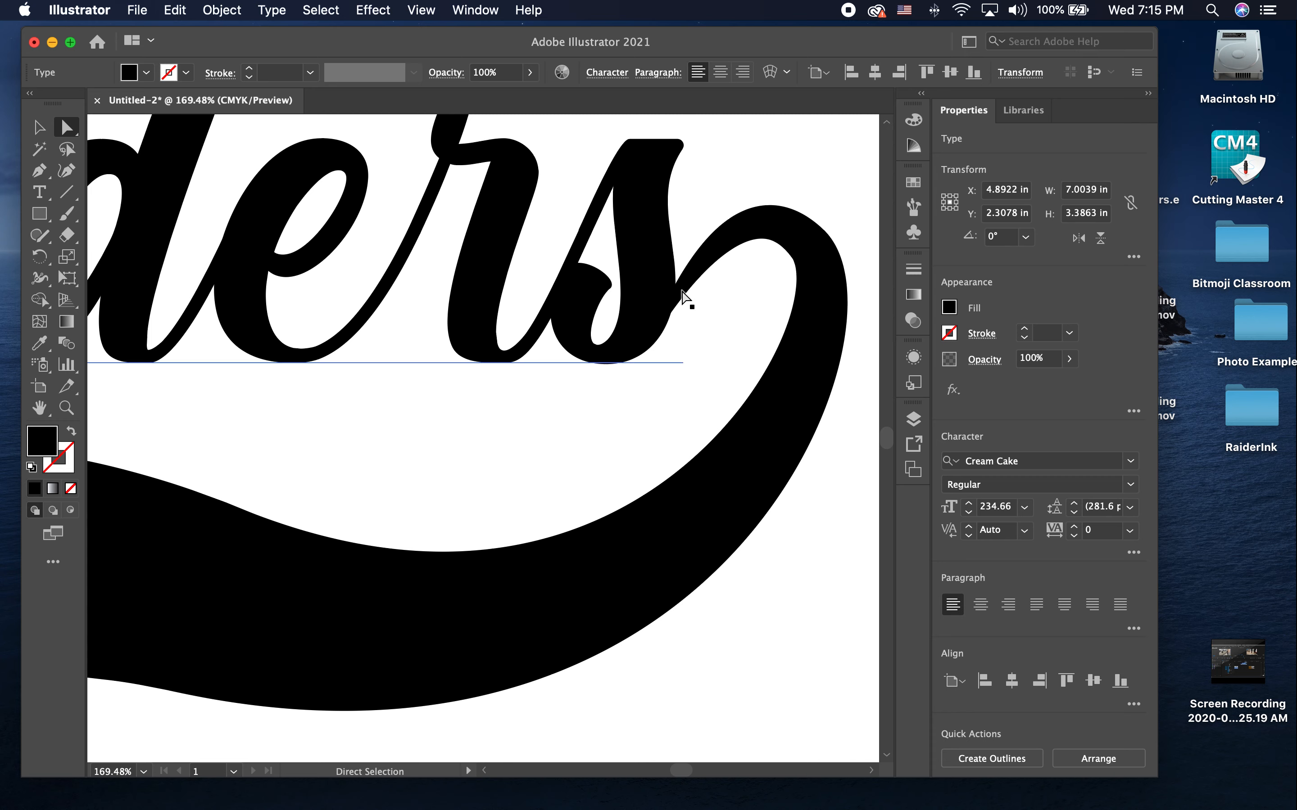
click(678, 306)
click(659, 338)
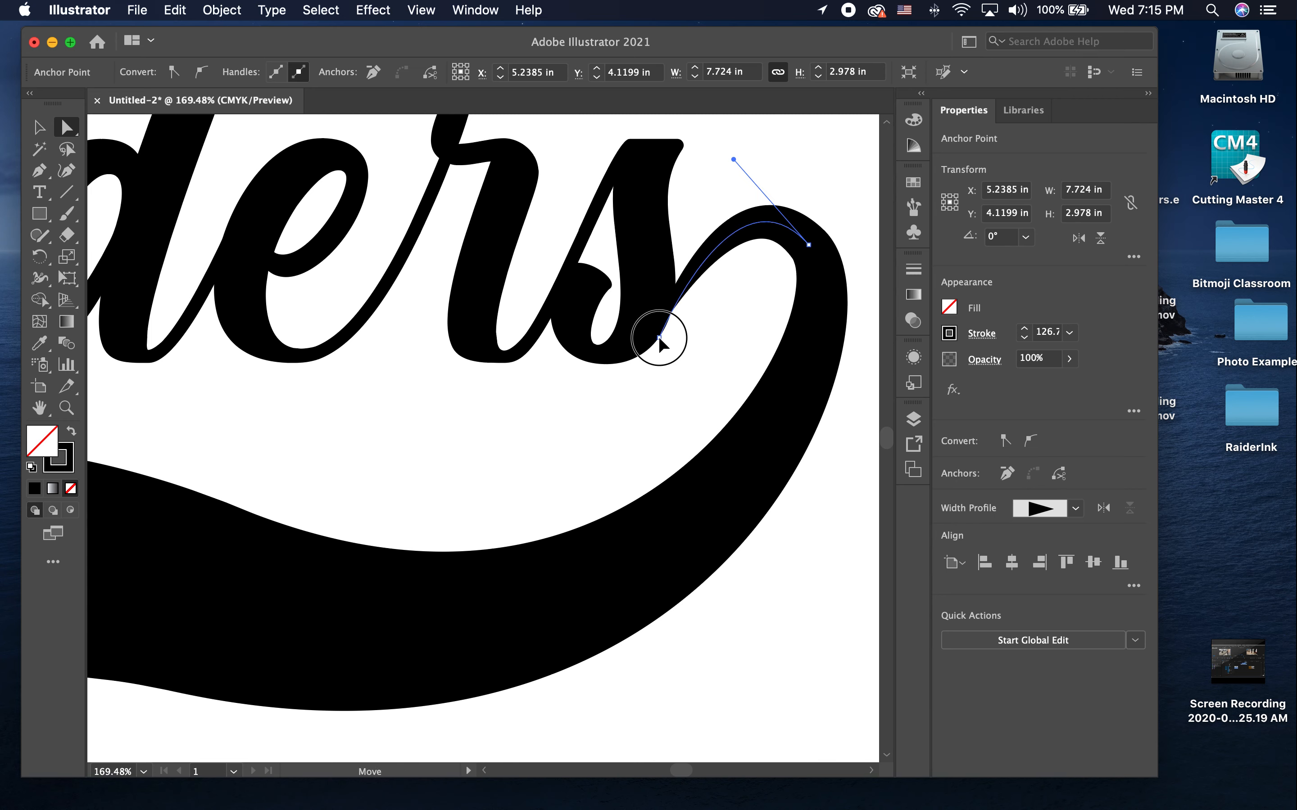
click(691, 341)
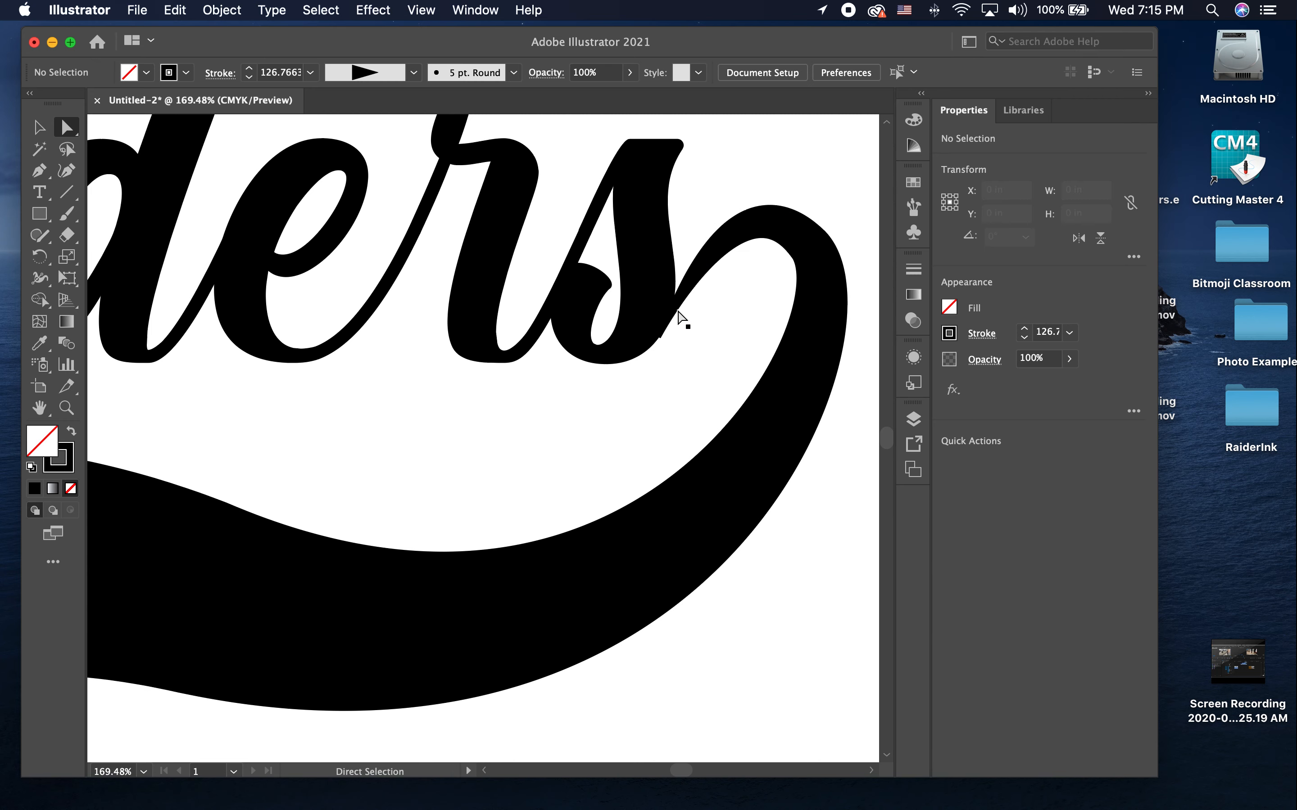
Step: Expand the appearance of the swash path into a filled shape
scroll(690, 329, down, 5)
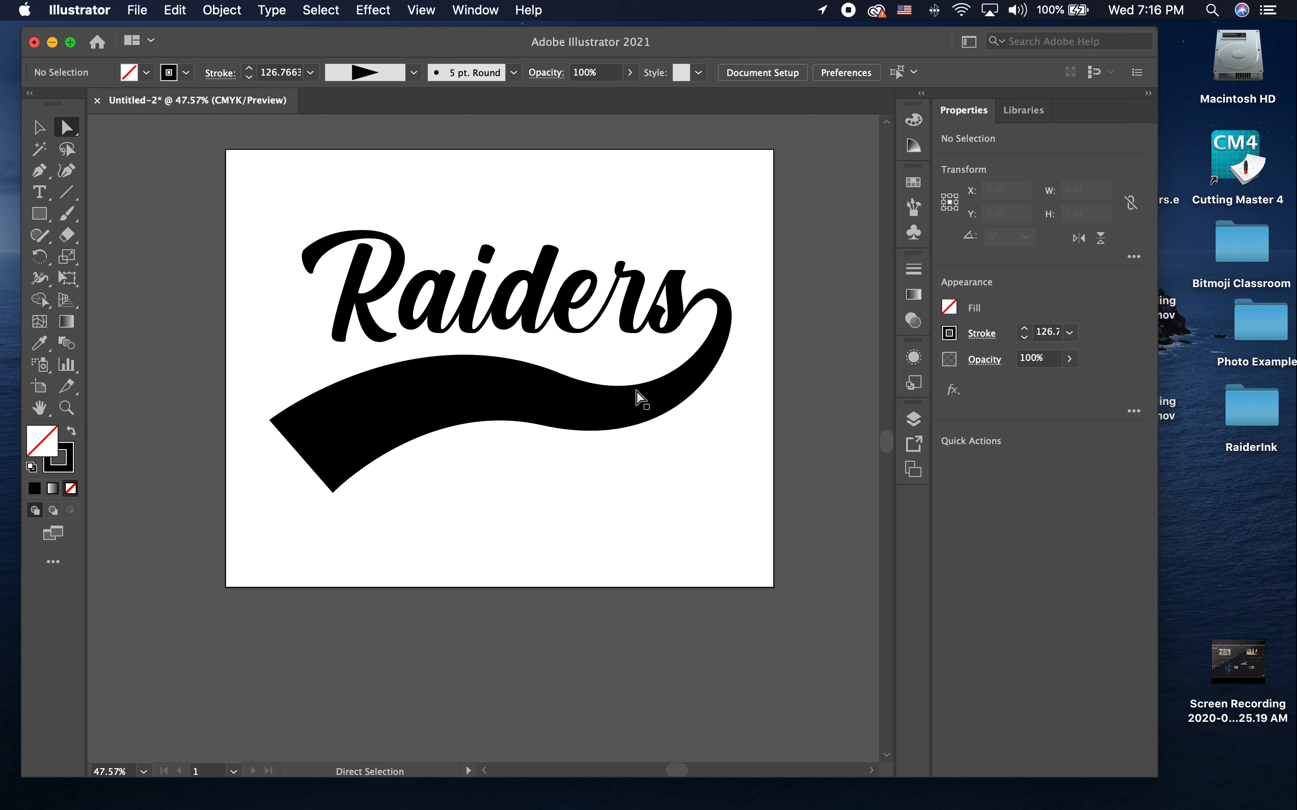
key(v)
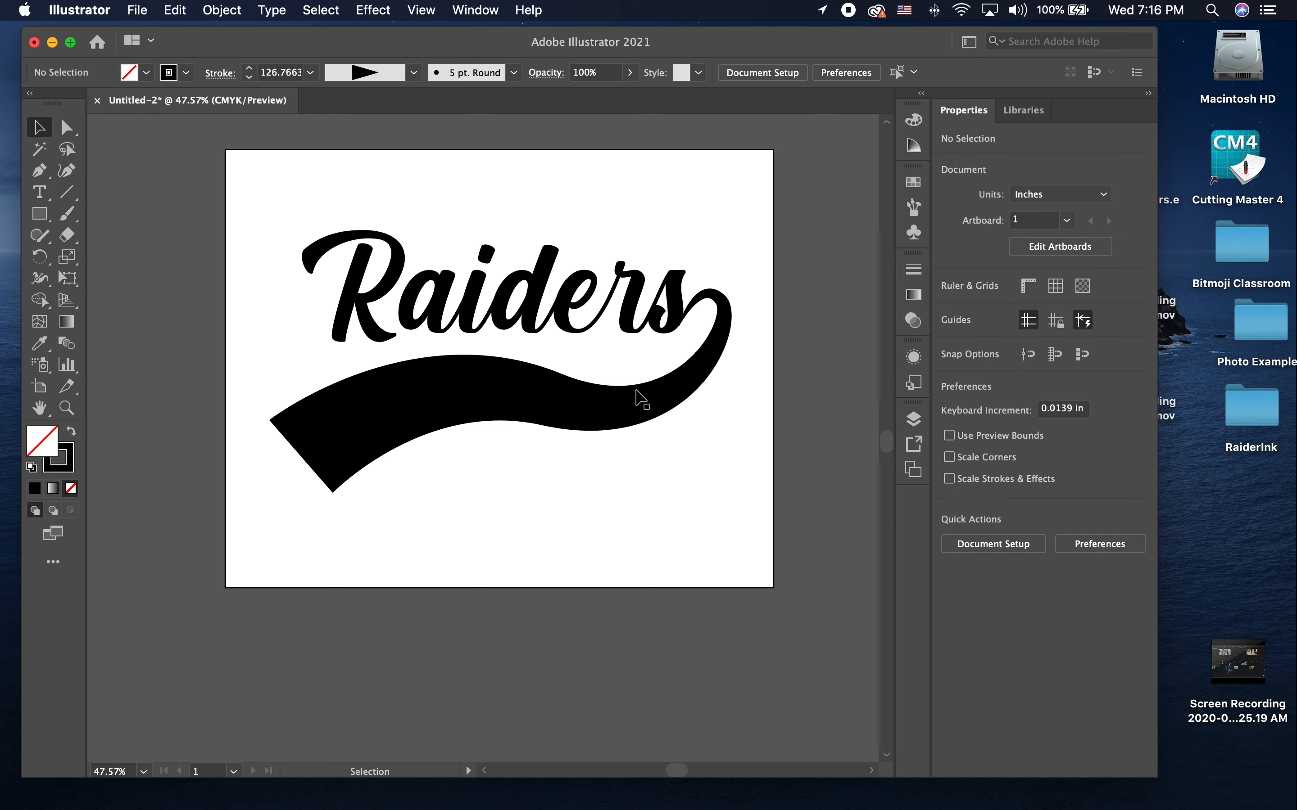
click(585, 416)
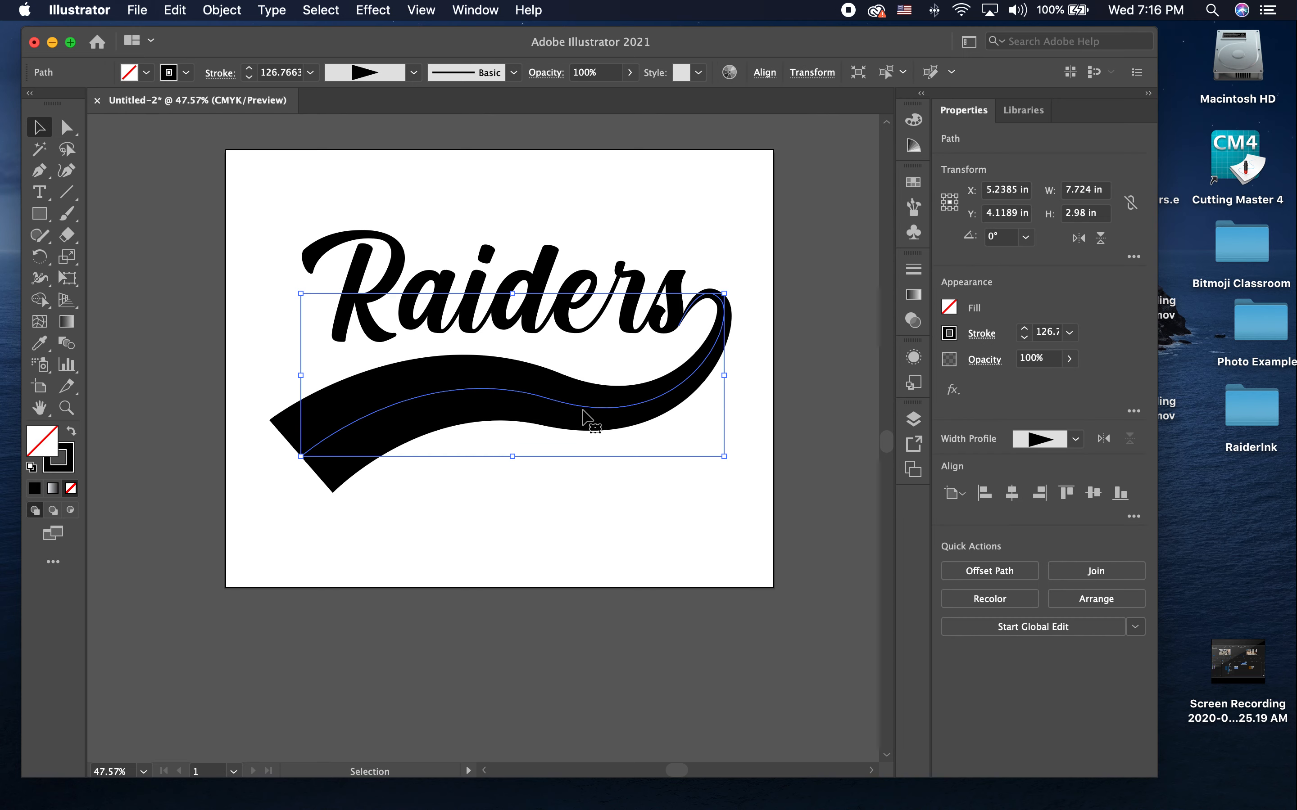
click(233, 11)
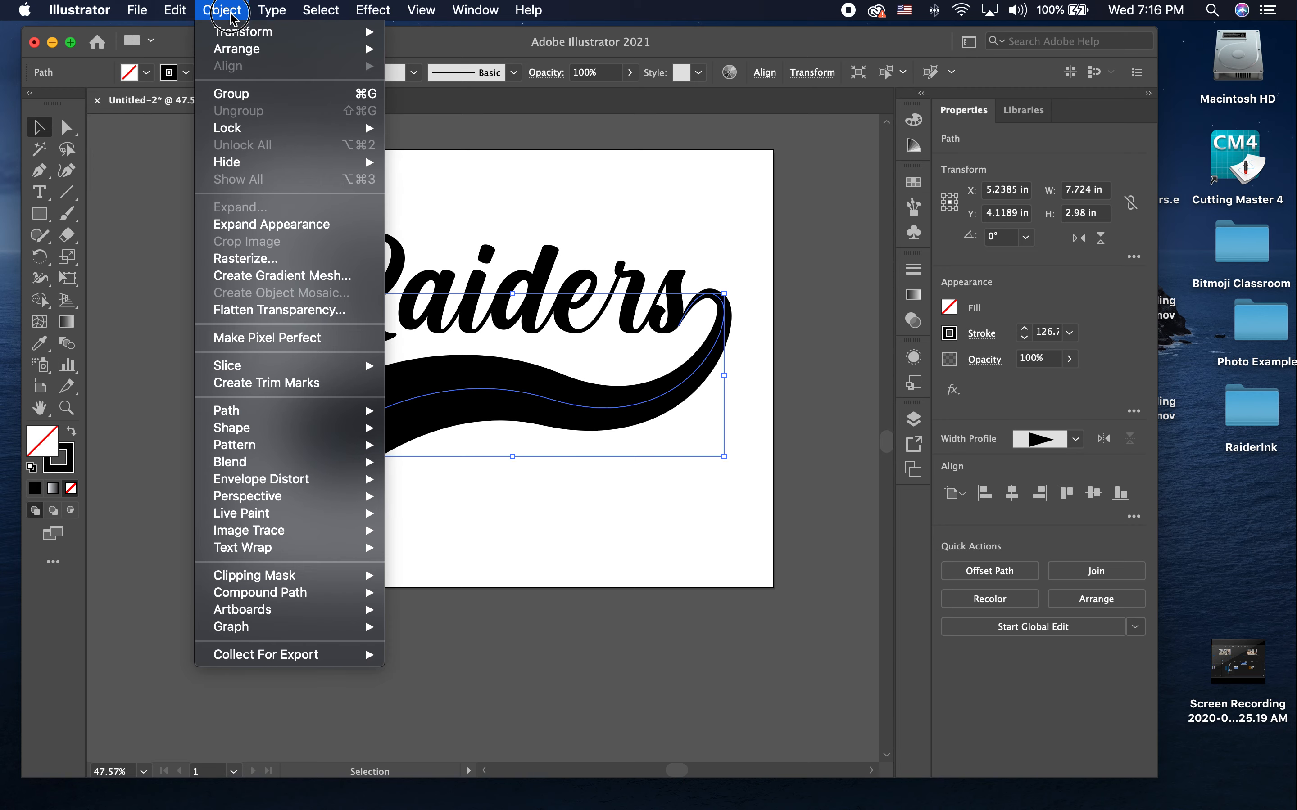
click(239, 226)
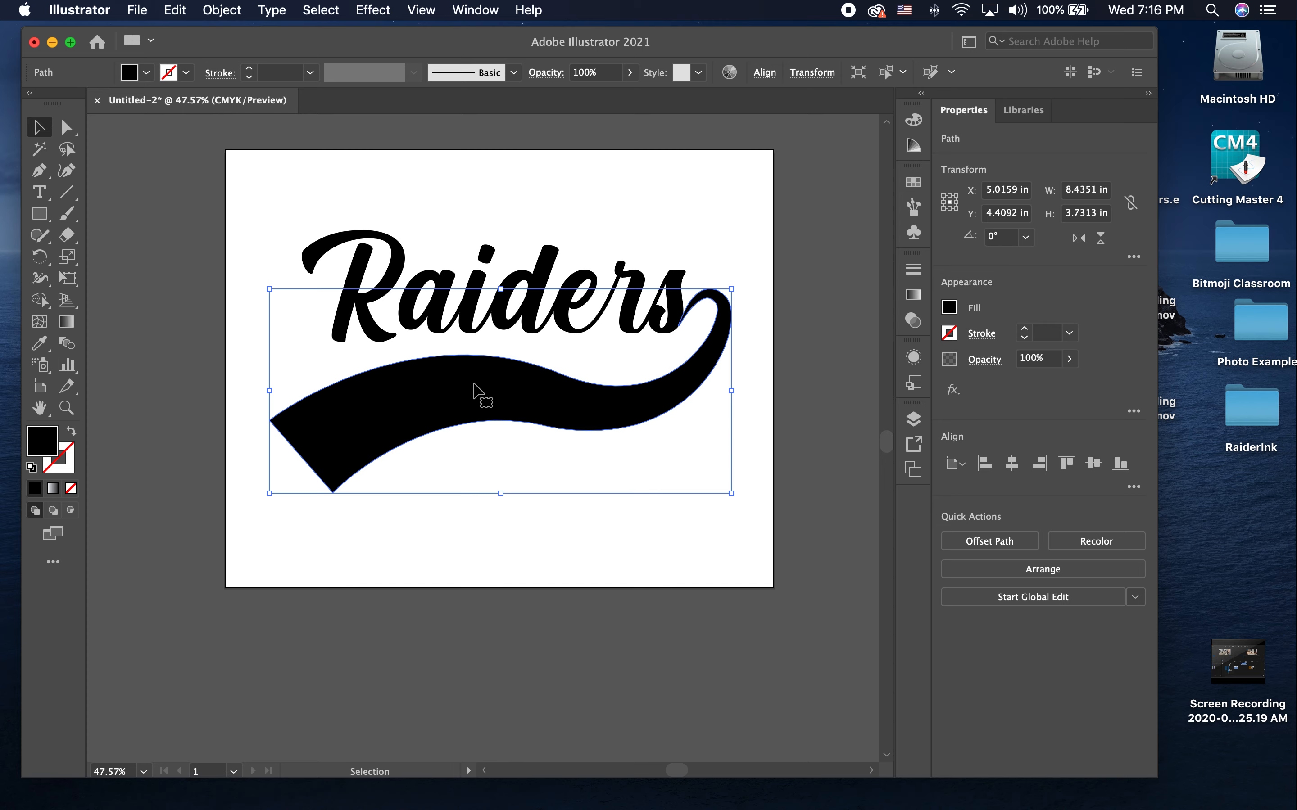
Step: Convert the Raiders script text to outlines
scroll(429, 396, up, 5)
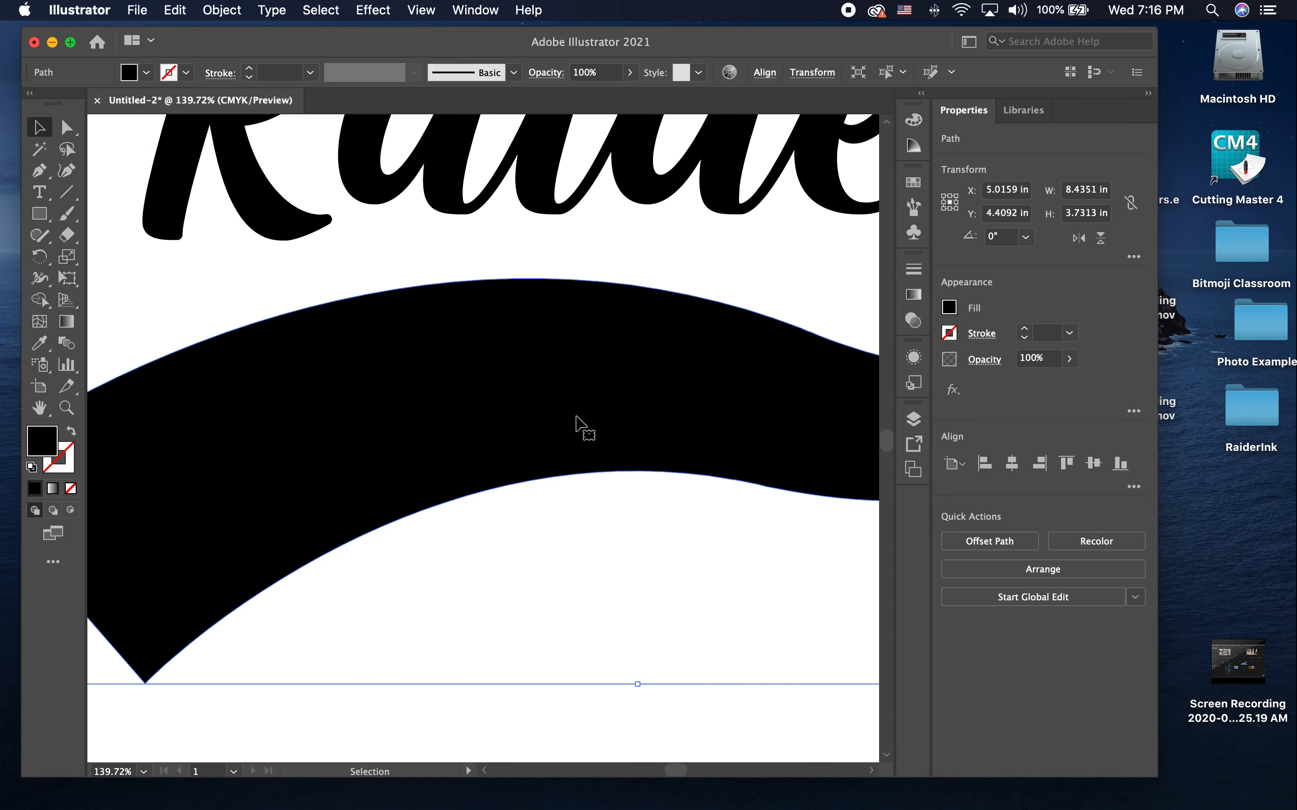
scroll(576, 416, down, 5)
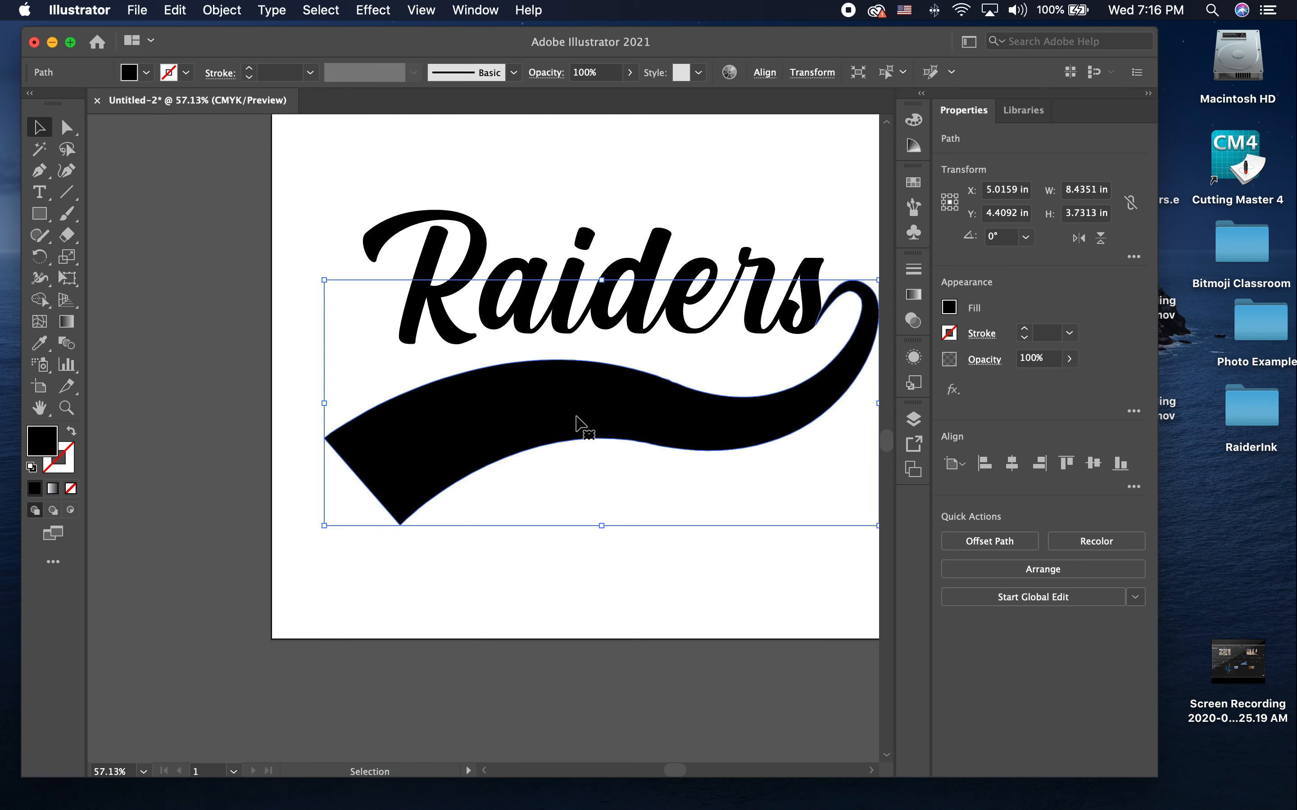
scroll(576, 417, right, 2)
scroll(576, 417, up, 1)
click(584, 303)
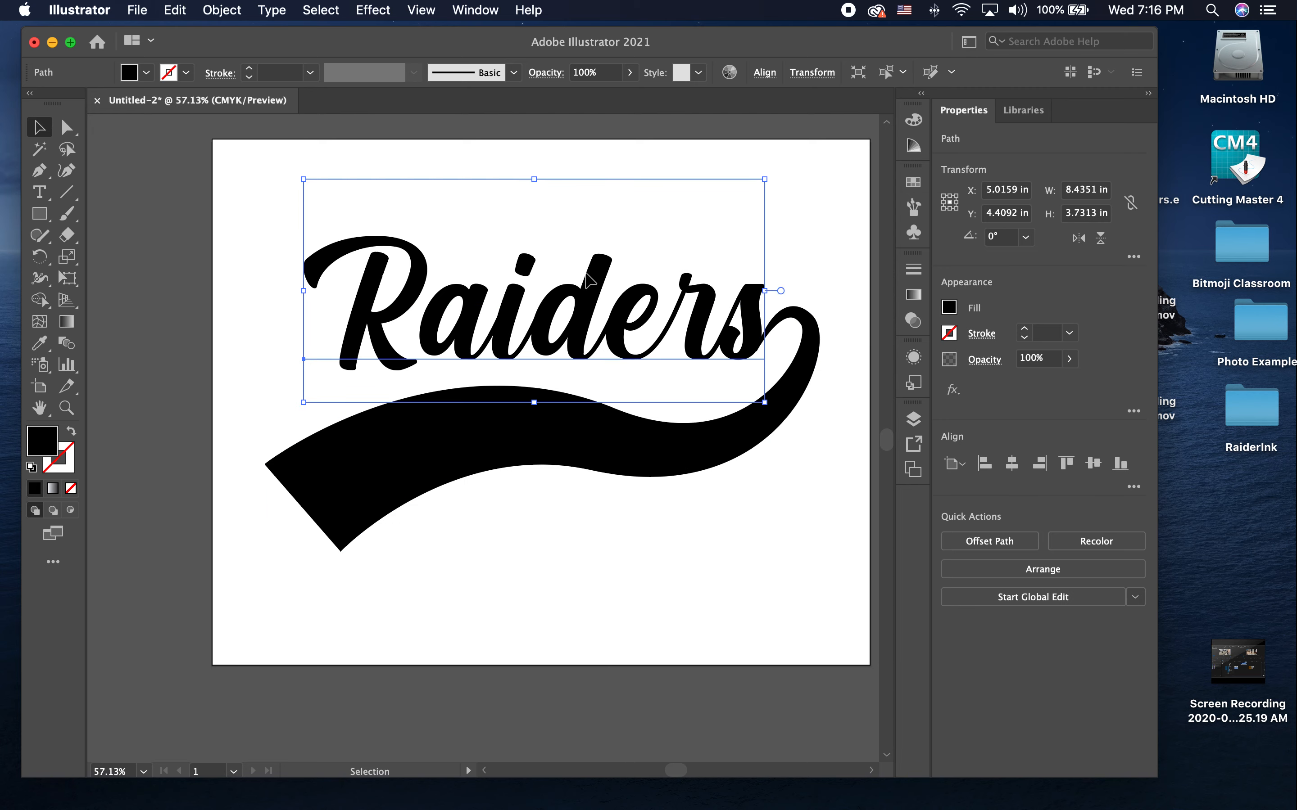
right_click(586, 306)
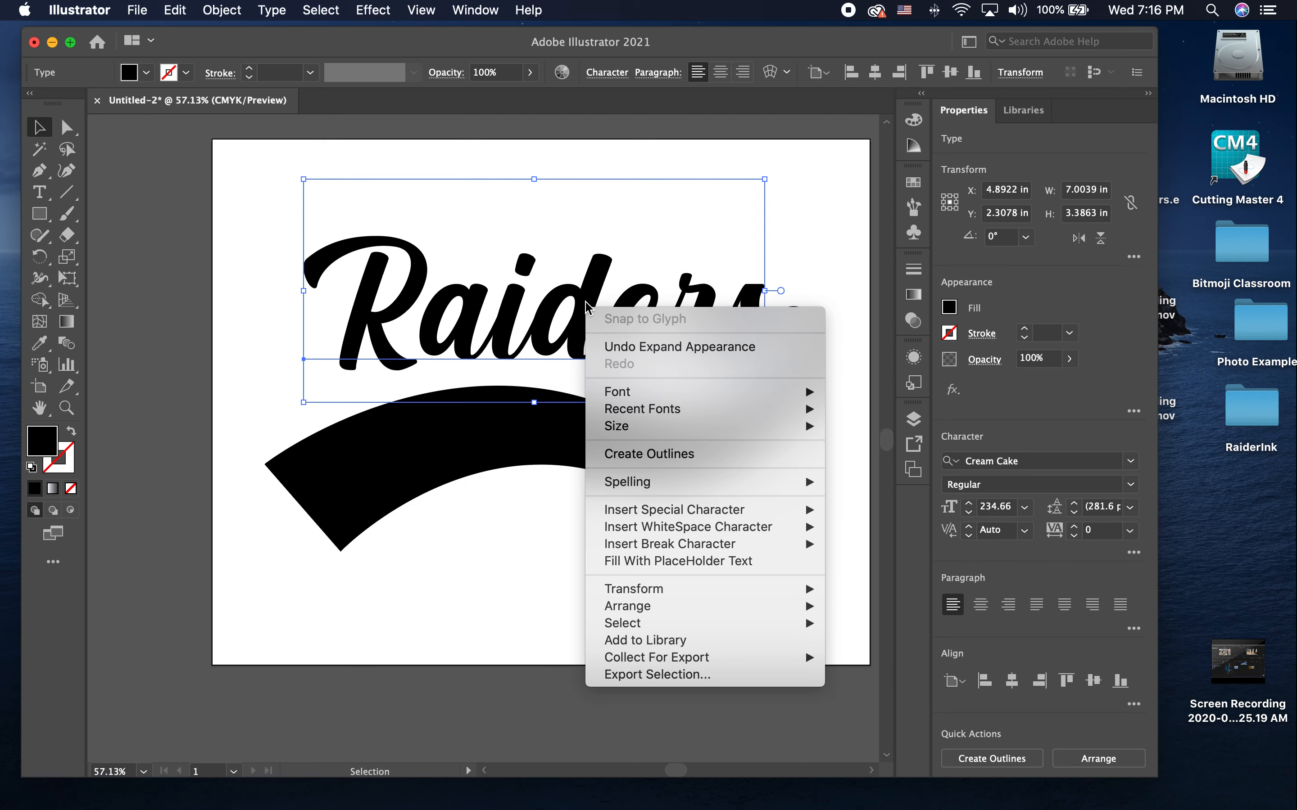
click(637, 455)
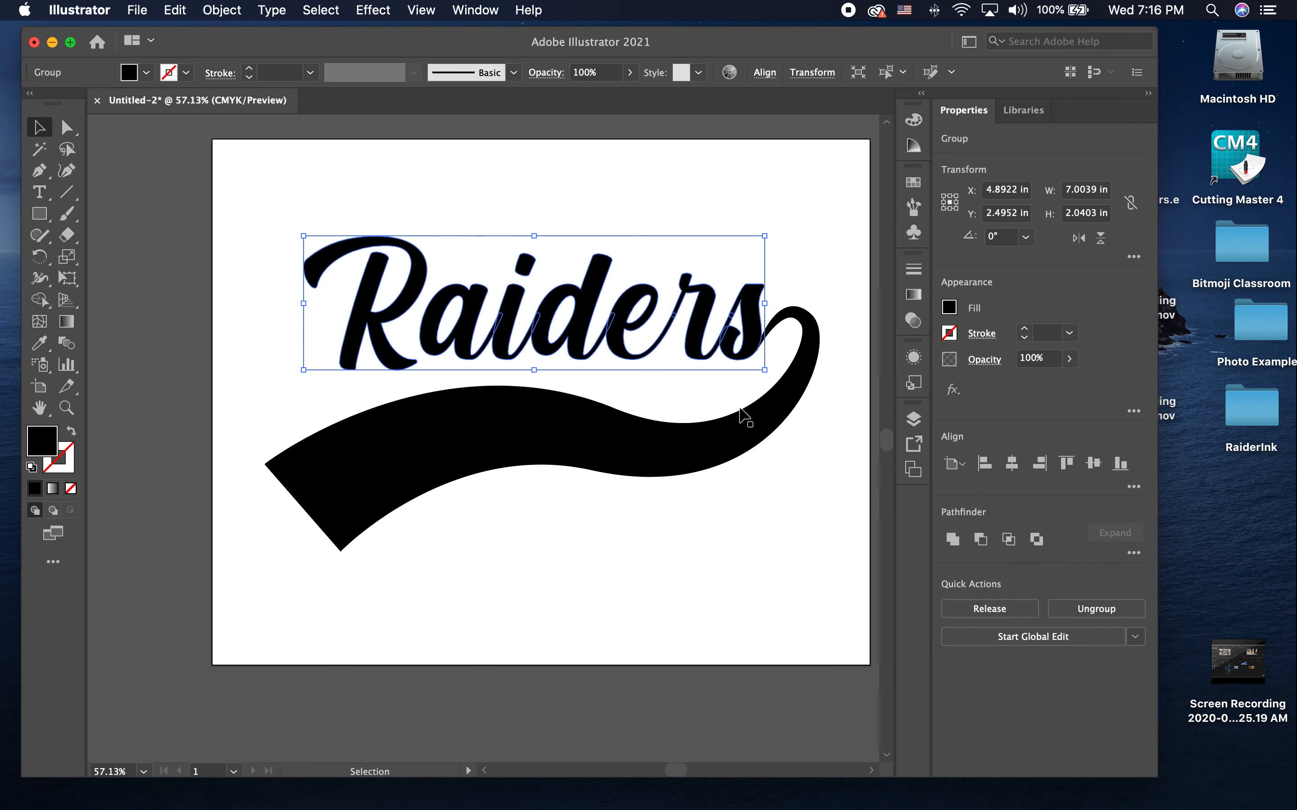
Step: Try to unite the overlapping Raiders letter outlines, and undo the merge to compare the joins between letters
scroll(598, 311, up, 5)
scroll(597, 310, up, 1)
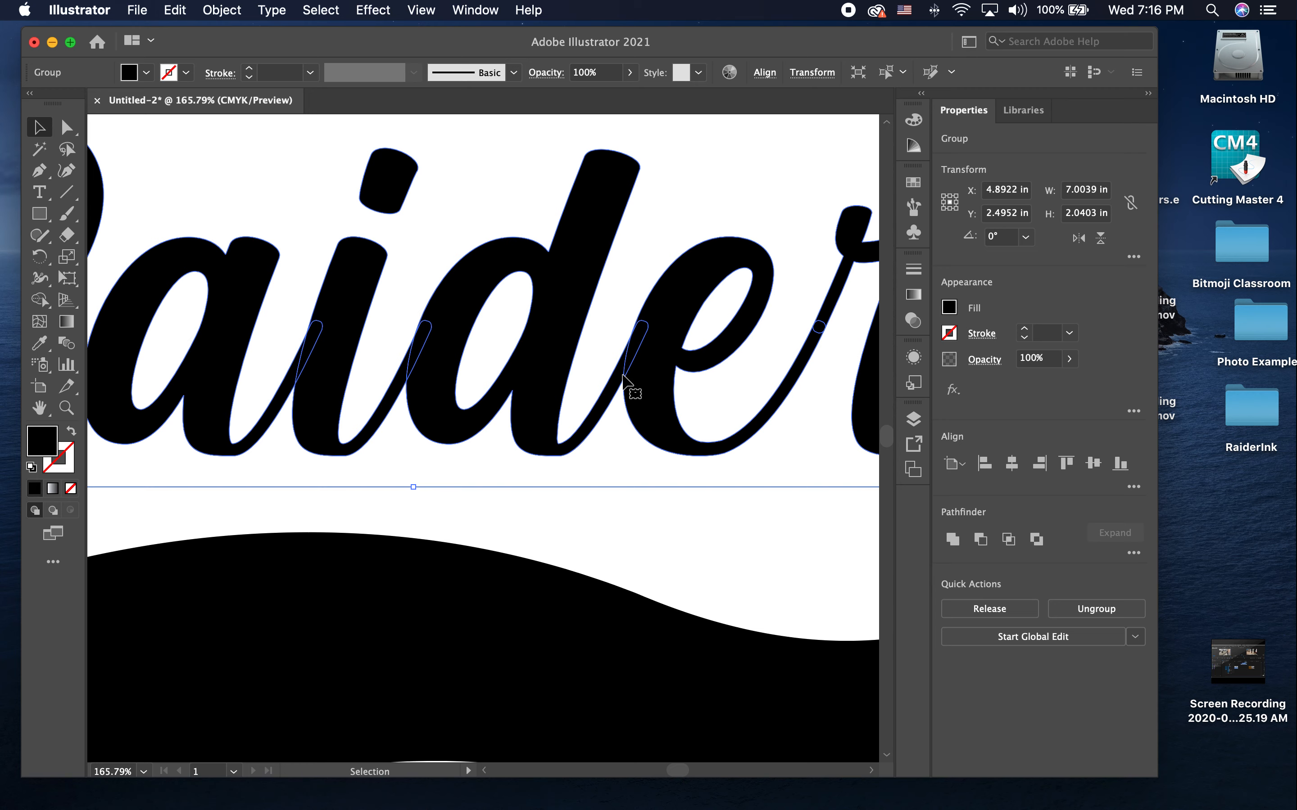
scroll(623, 375, right, 3)
scroll(623, 375, up, 1)
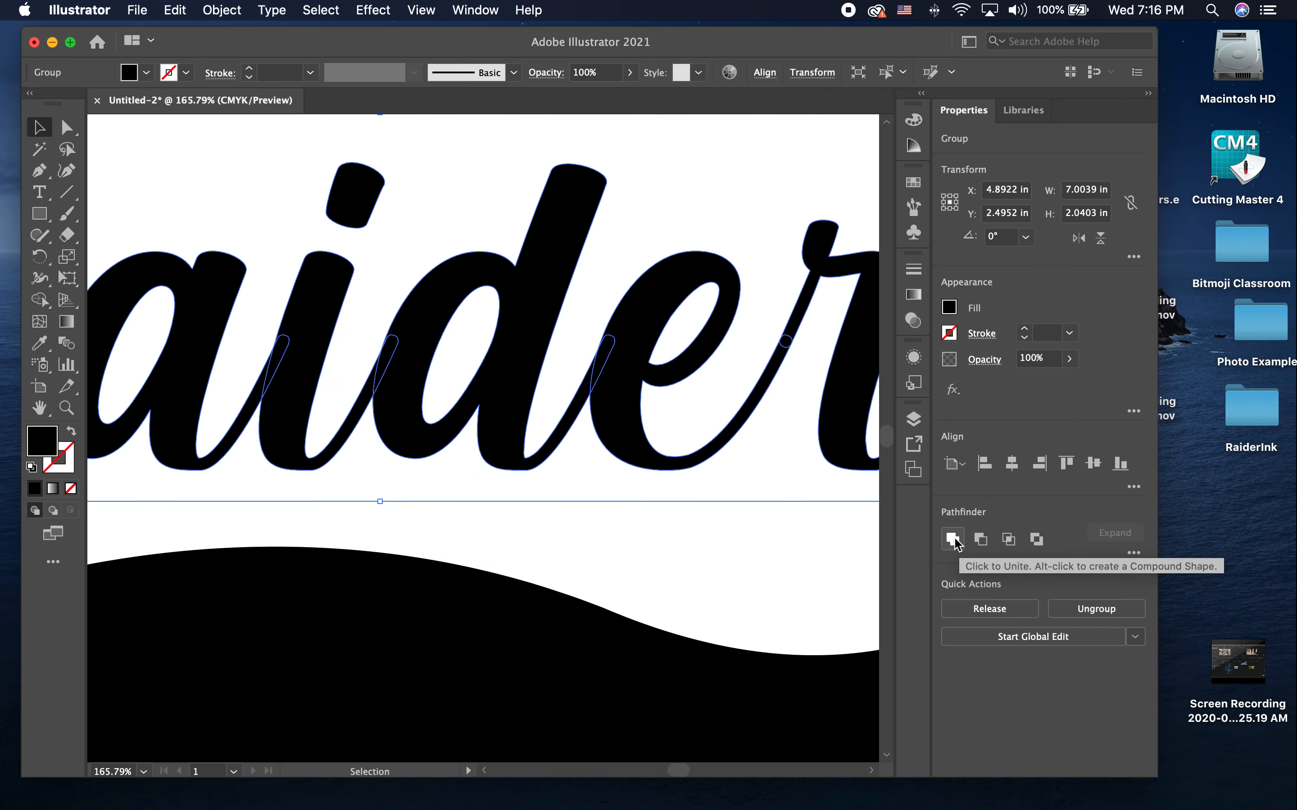
click(948, 541)
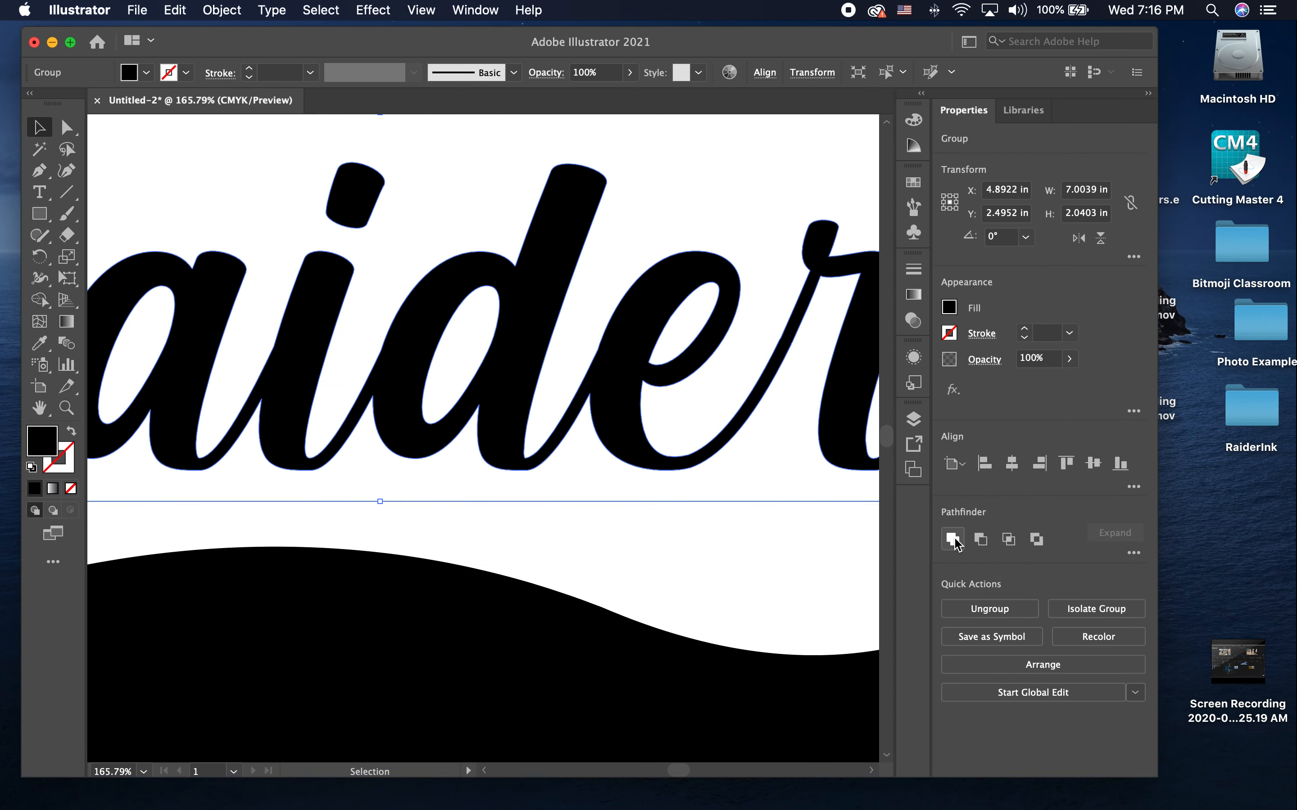
scroll(665, 438, right, 5)
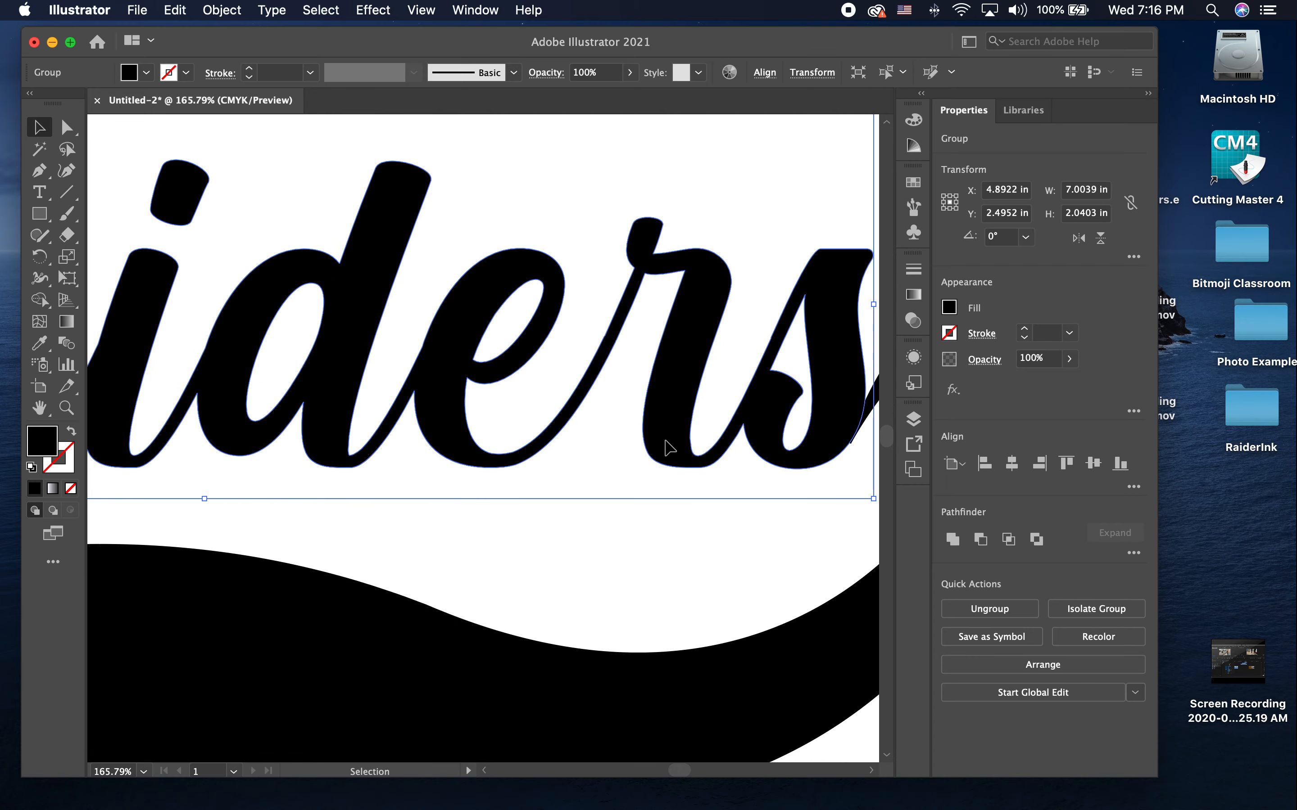
key(a)
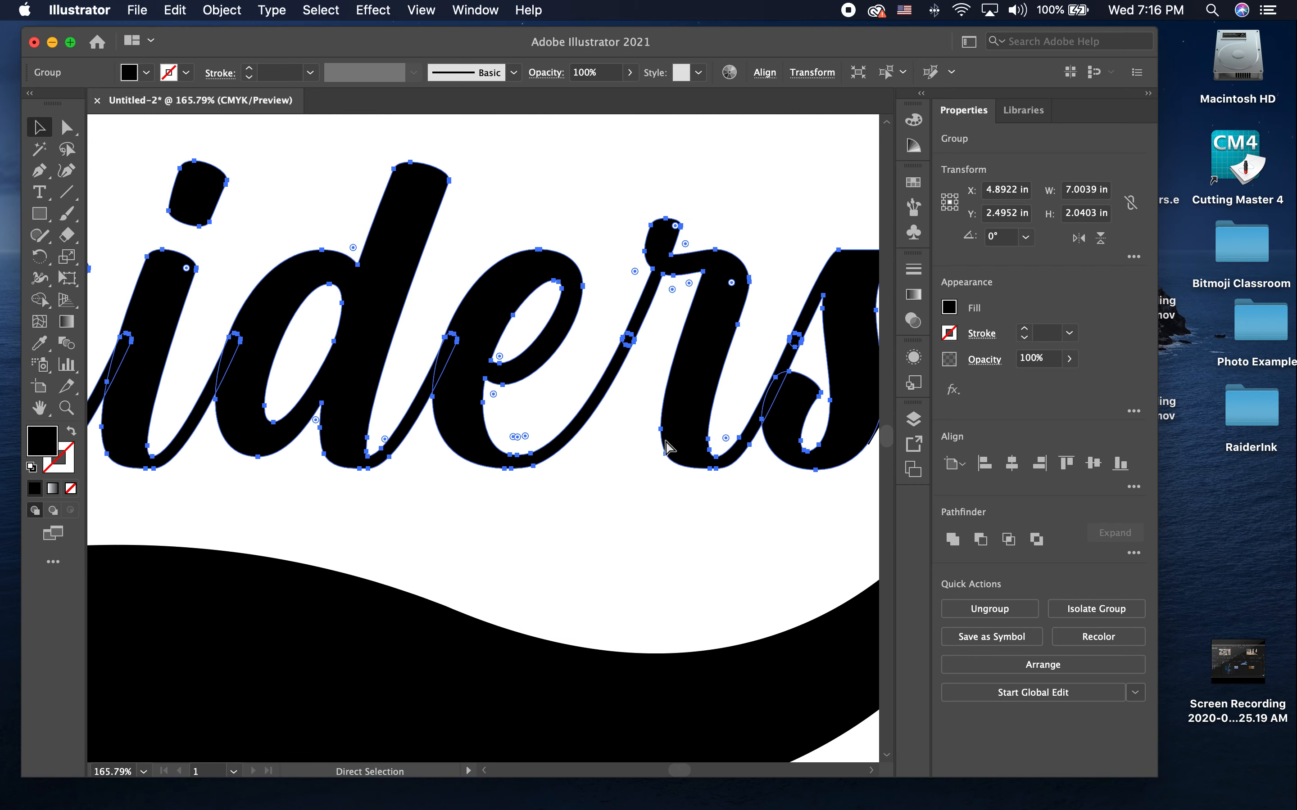
key(v)
scroll(463, 362, up, 3)
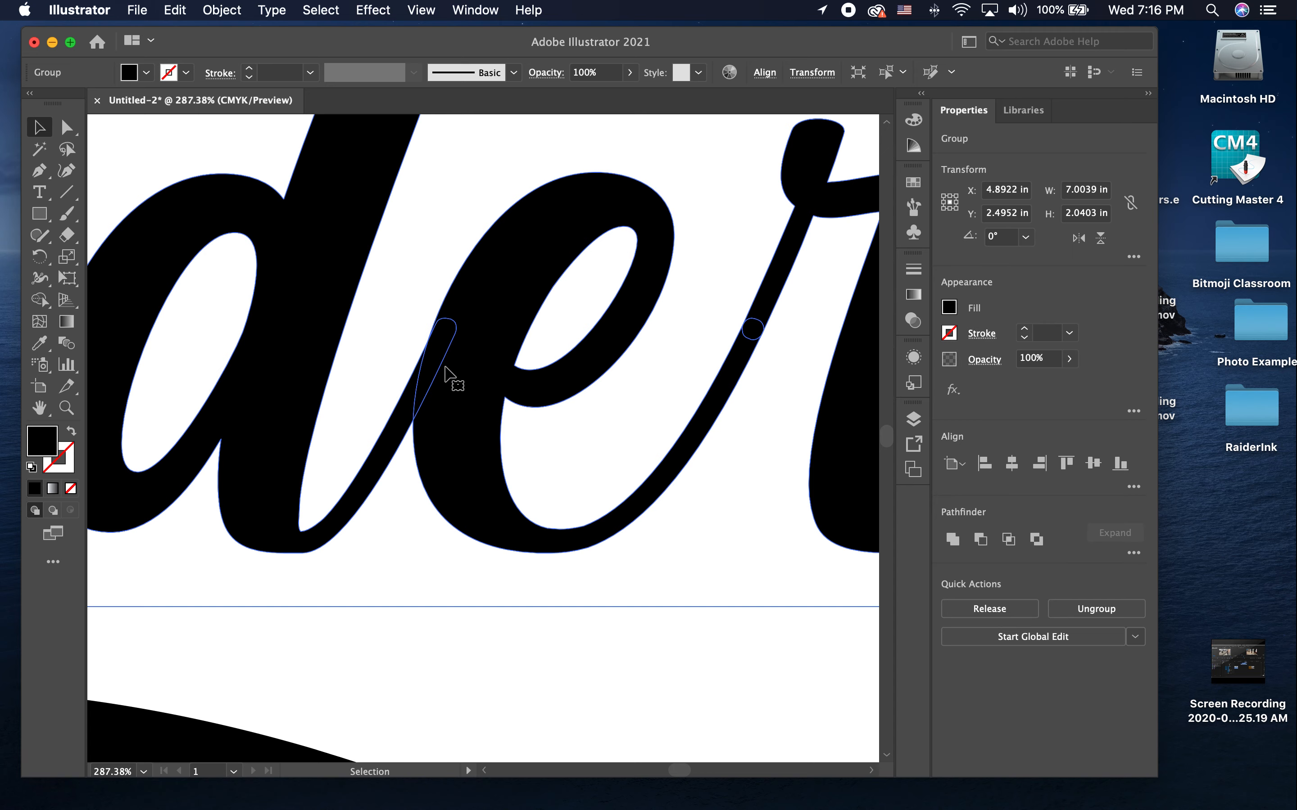
scroll(445, 367, down, 4)
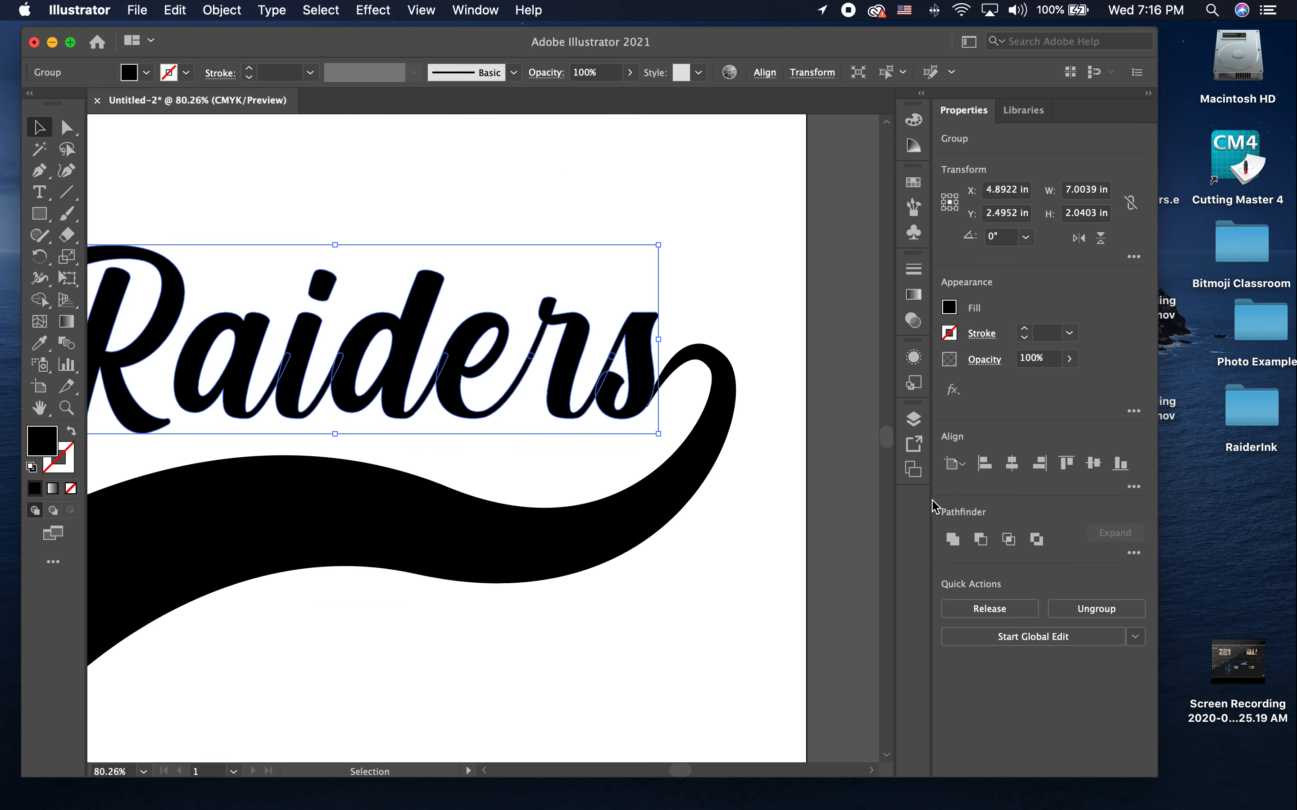
Step: Unite the Raiders letter outlines with each other and with the swash into one merged shape
click(952, 539)
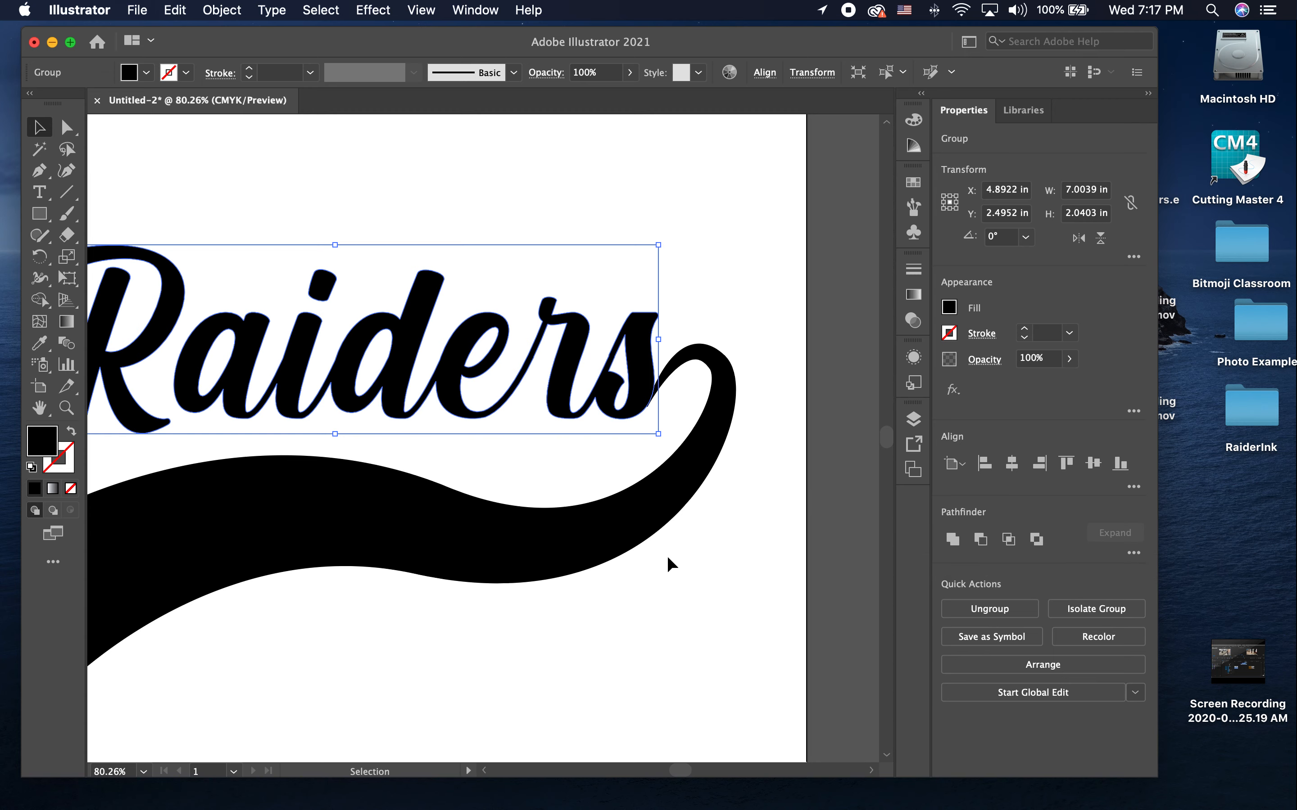
shift+click(429, 543)
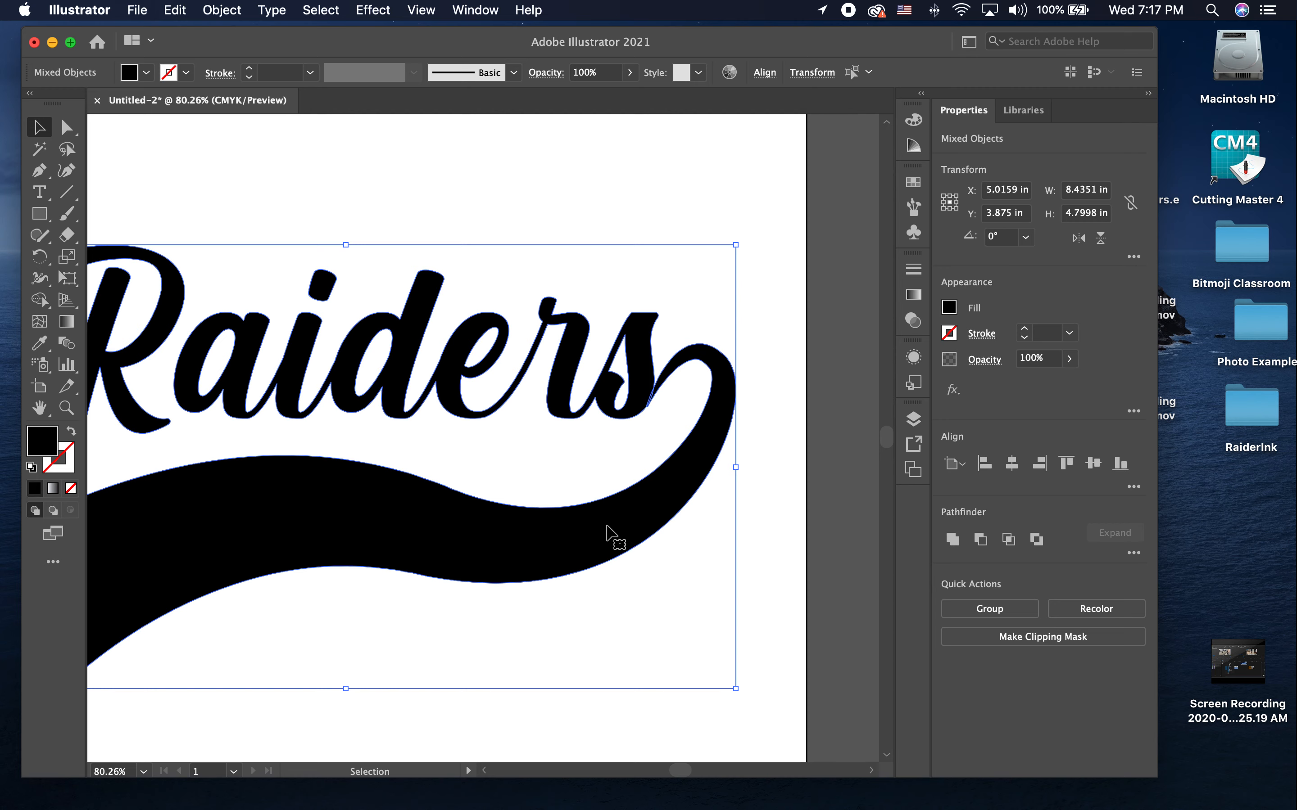
click(953, 539)
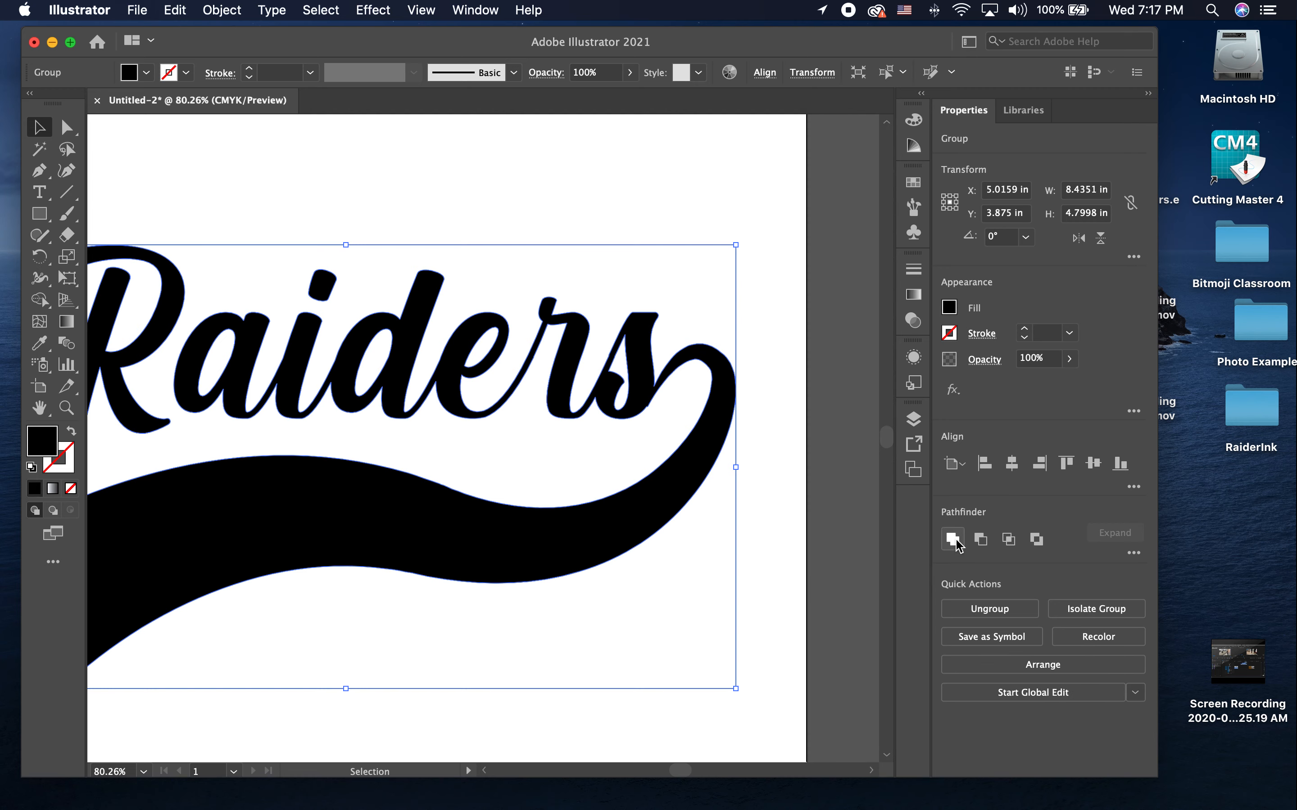
Step: Delete the protruding anchor point where the lower edge of the swash's thin end meets the letter s, and deselect the shape
scroll(639, 389, up, 8)
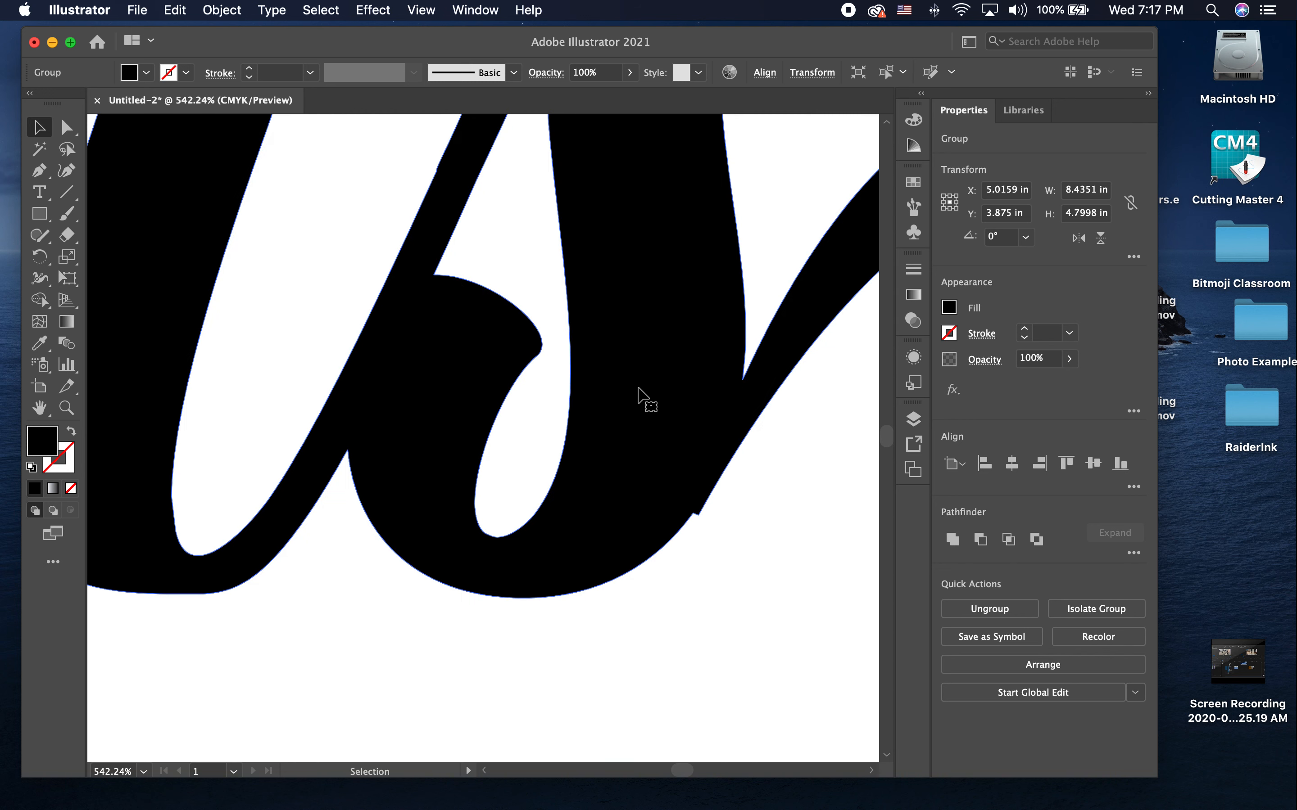
click(747, 497)
click(718, 448)
click(70, 135)
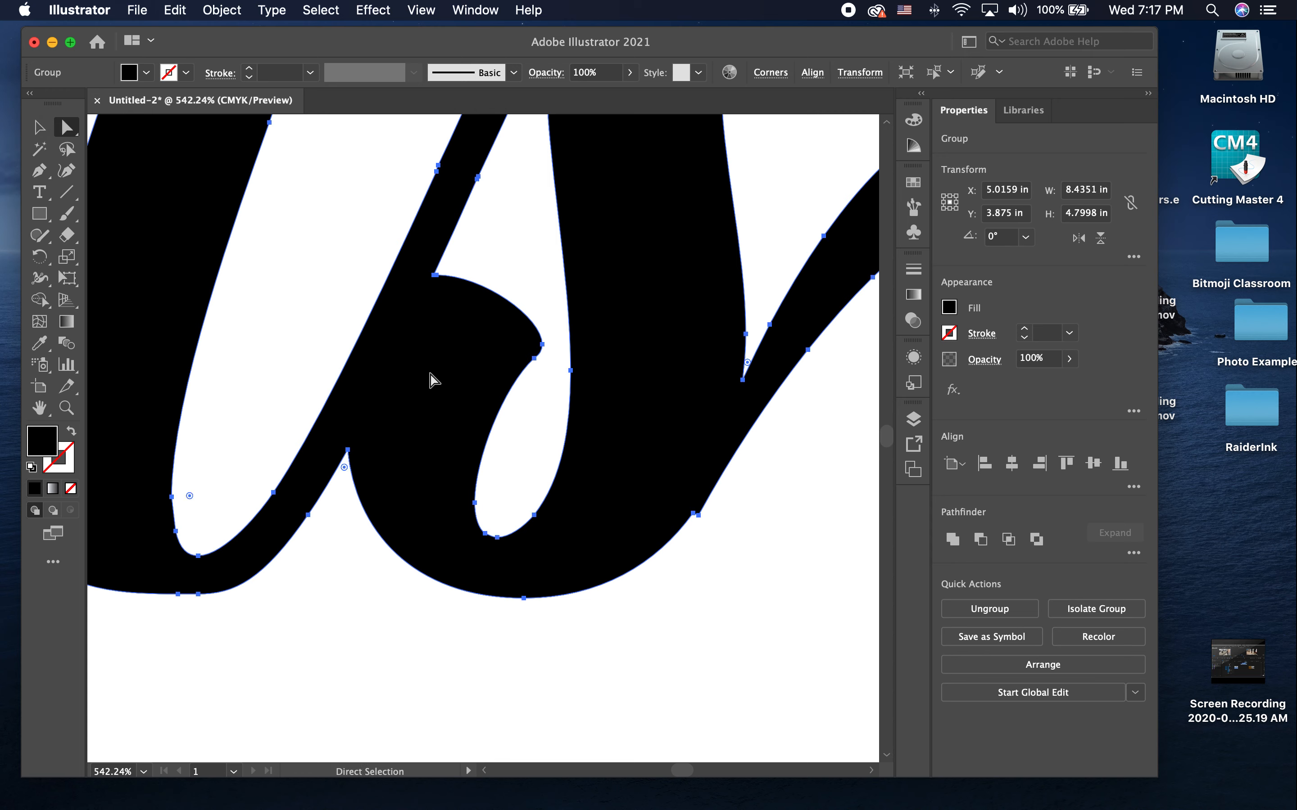
click(725, 545)
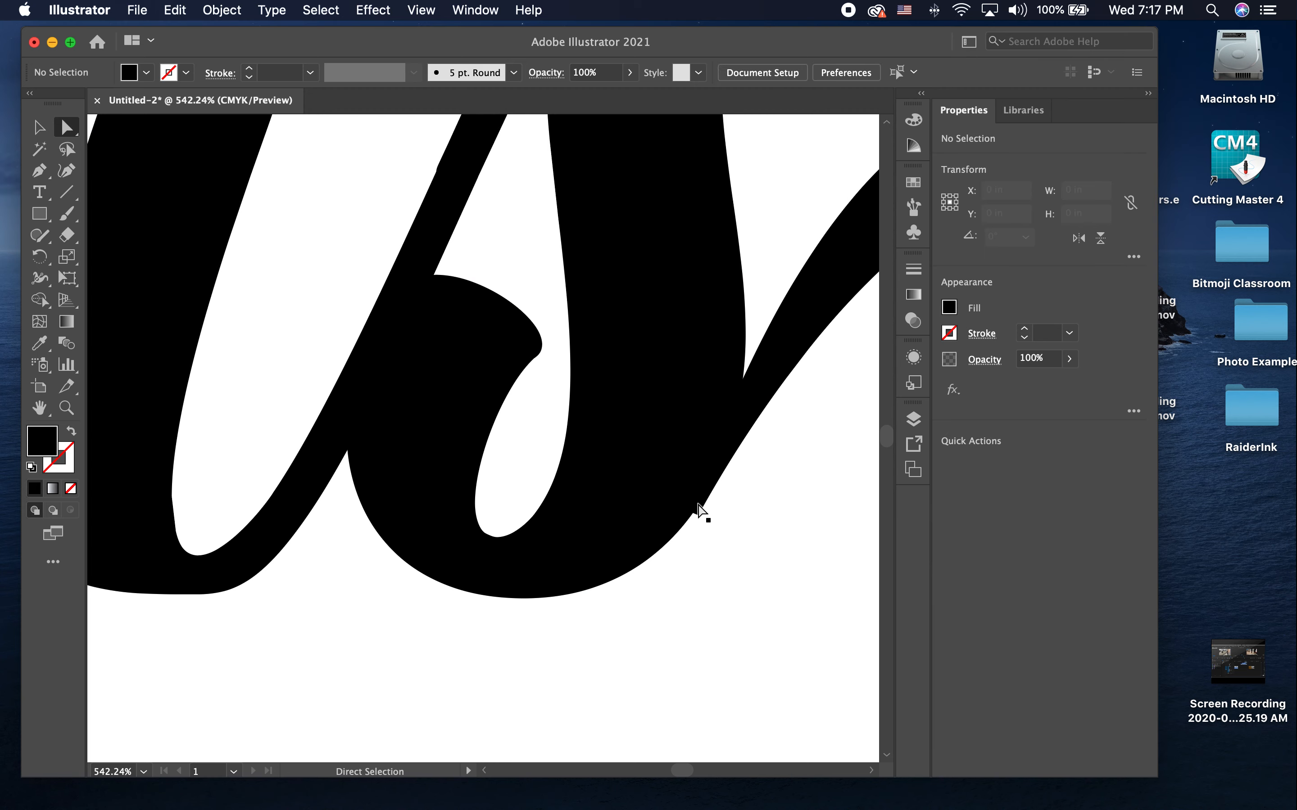
scroll(693, 514, up, 3)
click(699, 512)
click(700, 532)
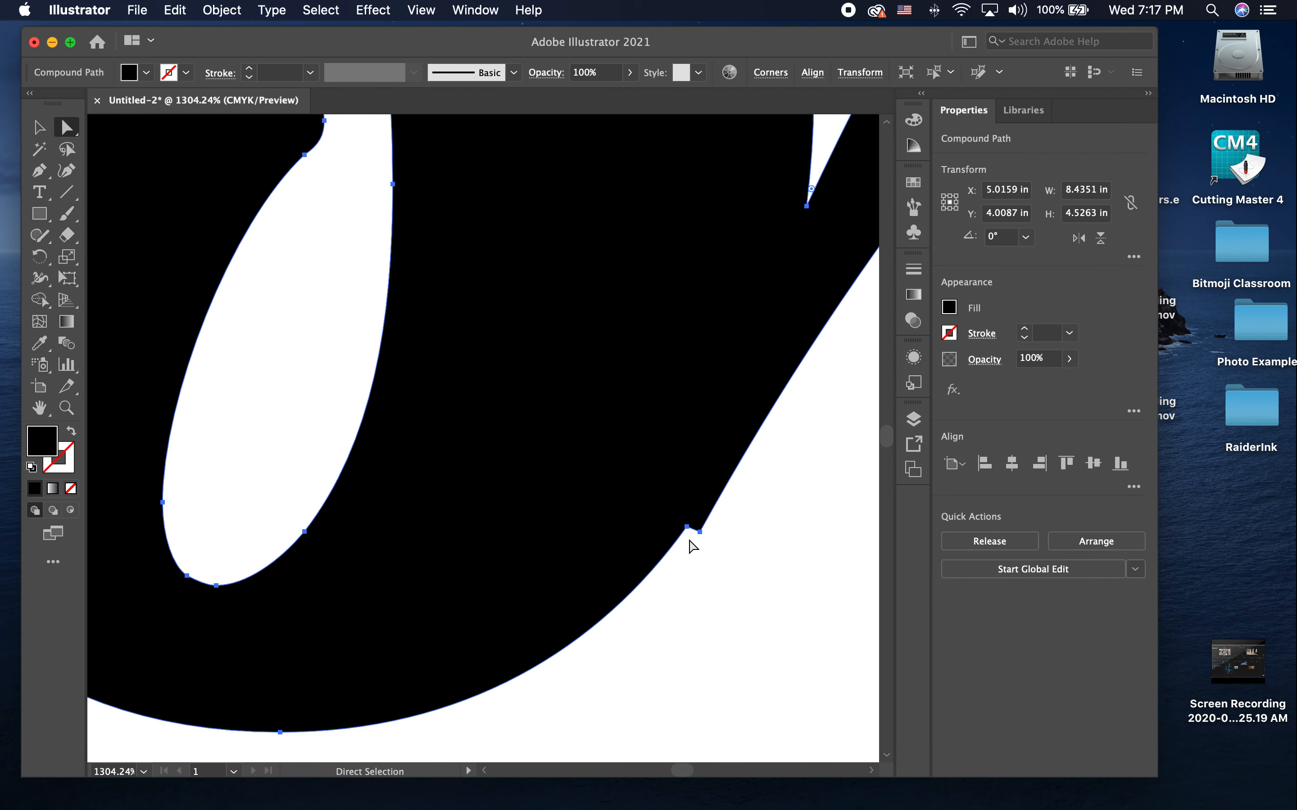
scroll(705, 536, down, 2)
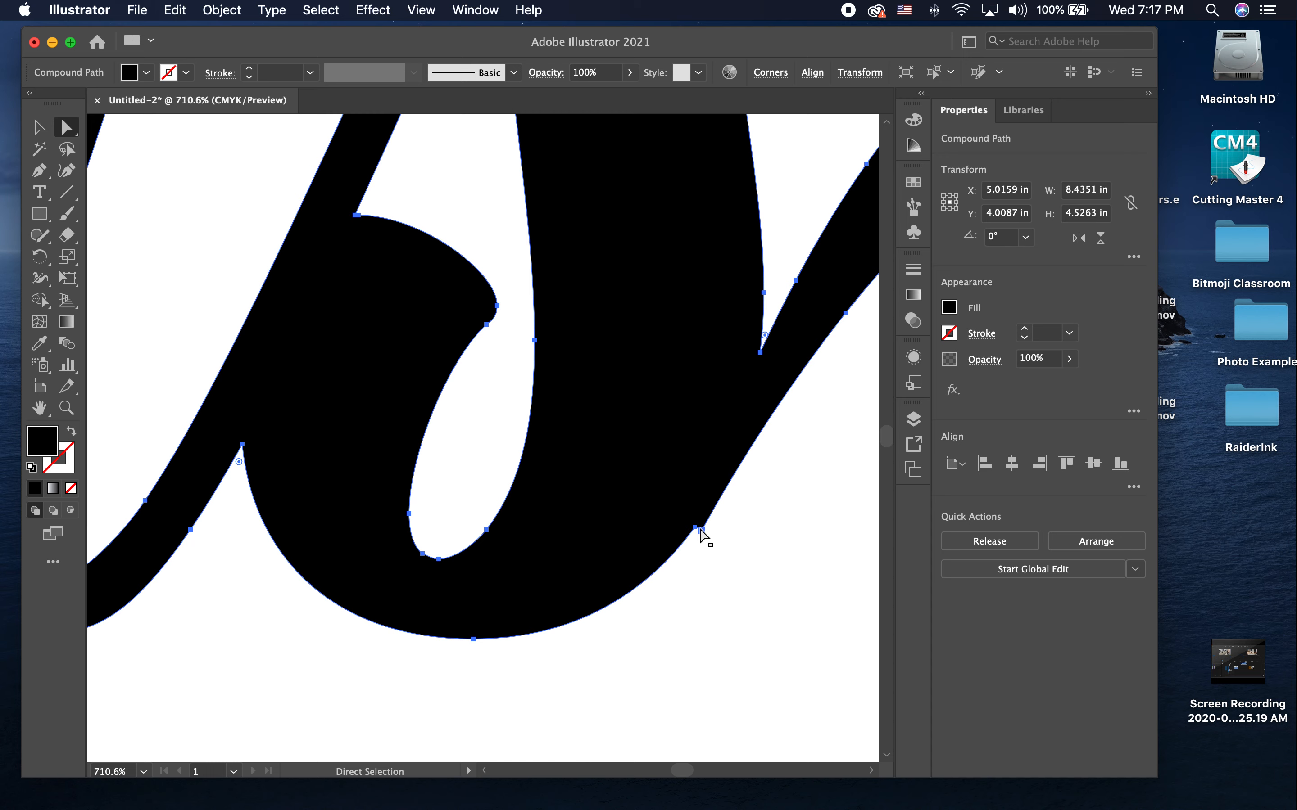
key(p)
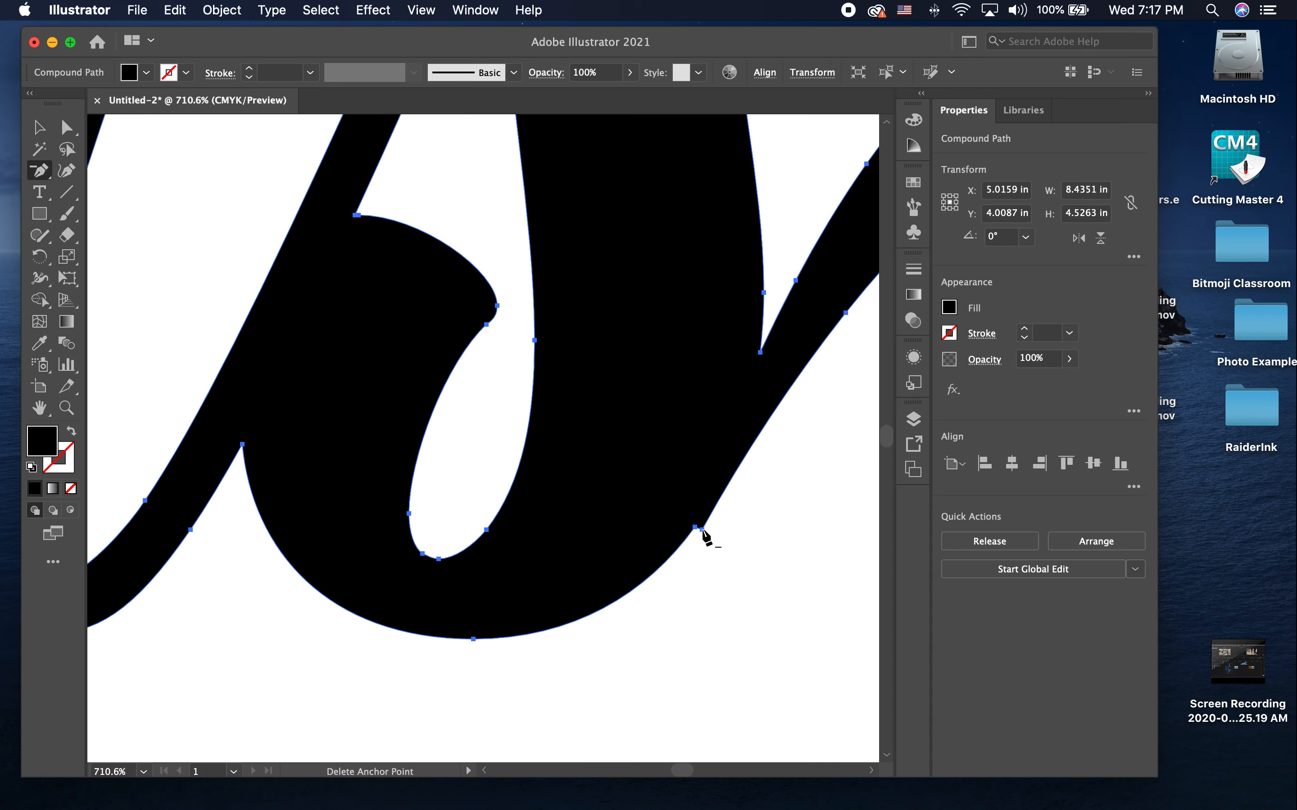
click(703, 531)
key(a)
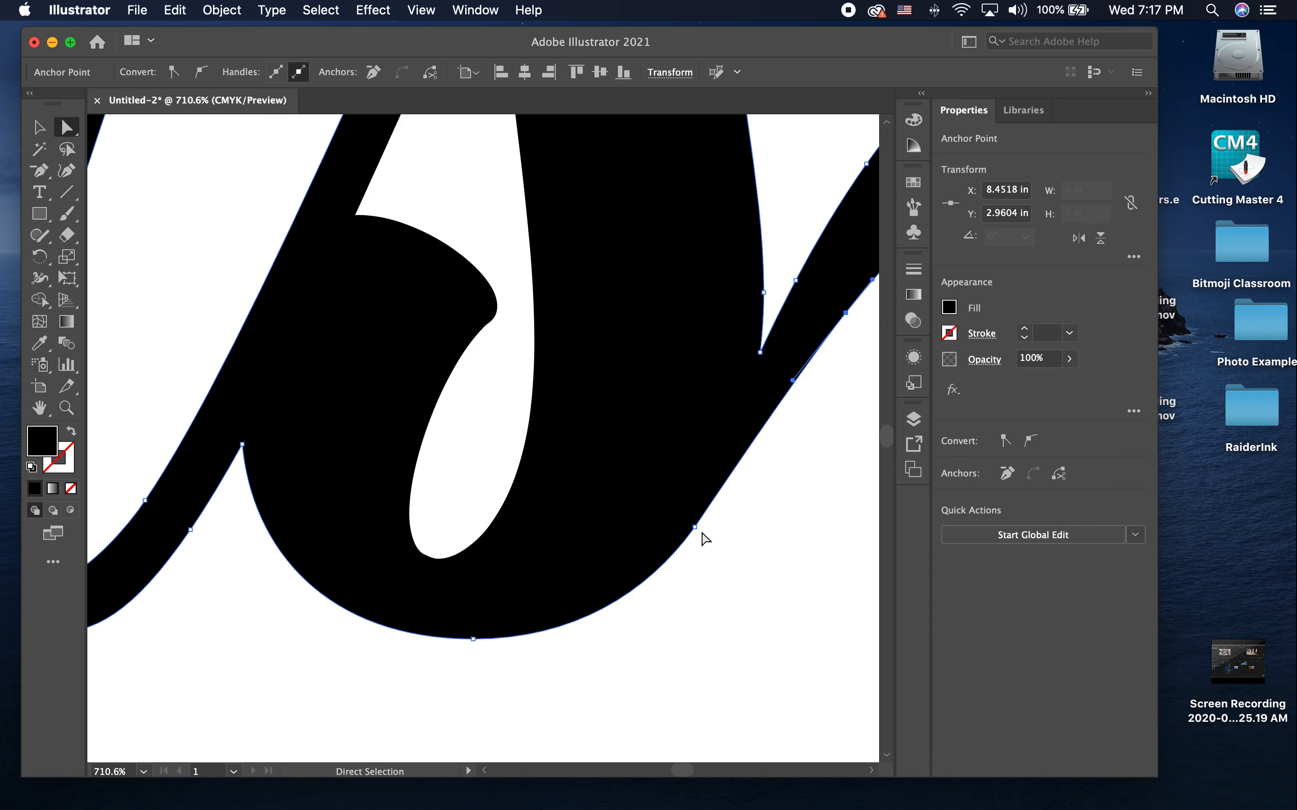
click(701, 535)
Step: Examine the cleaned-up join at the s, the whole logo and the anchor points of its merged outline
scroll(775, 448, right, 5)
scroll(775, 448, up, 4)
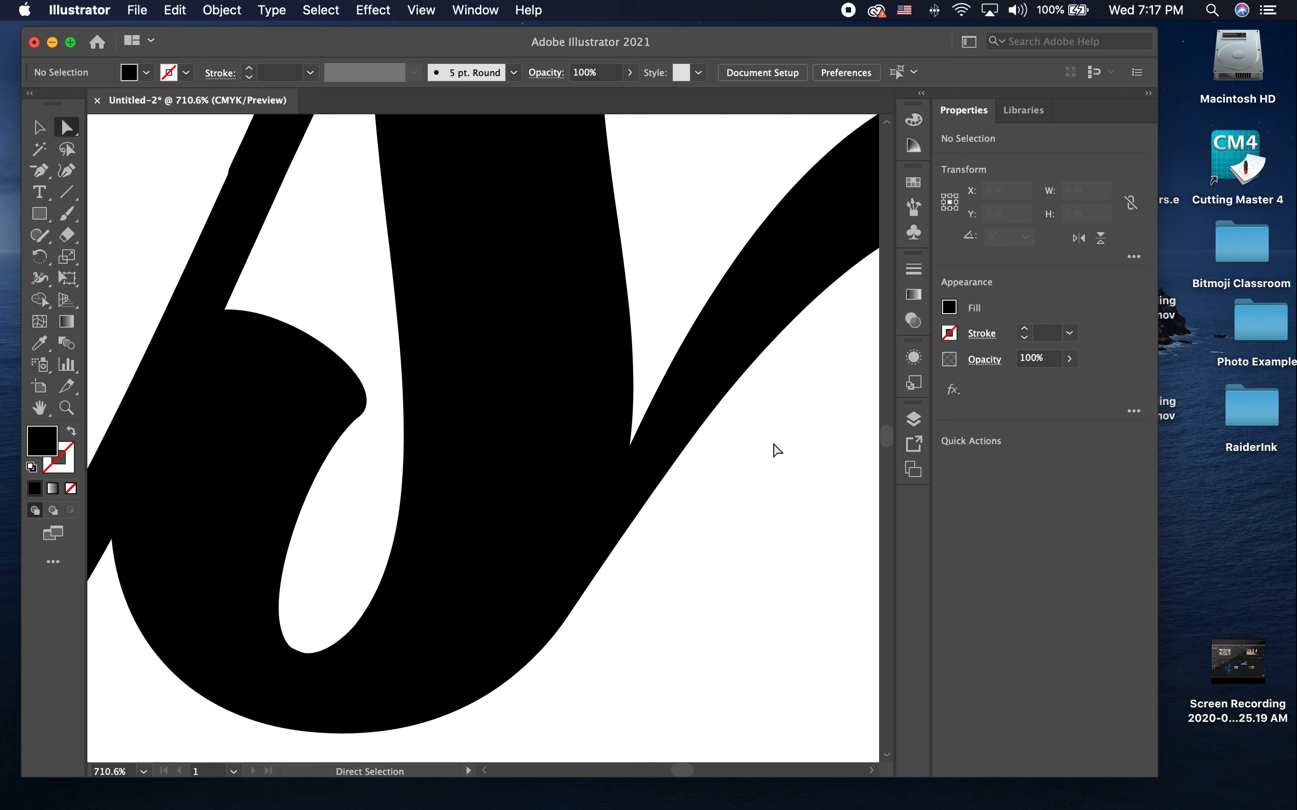
scroll(667, 427, down, 6)
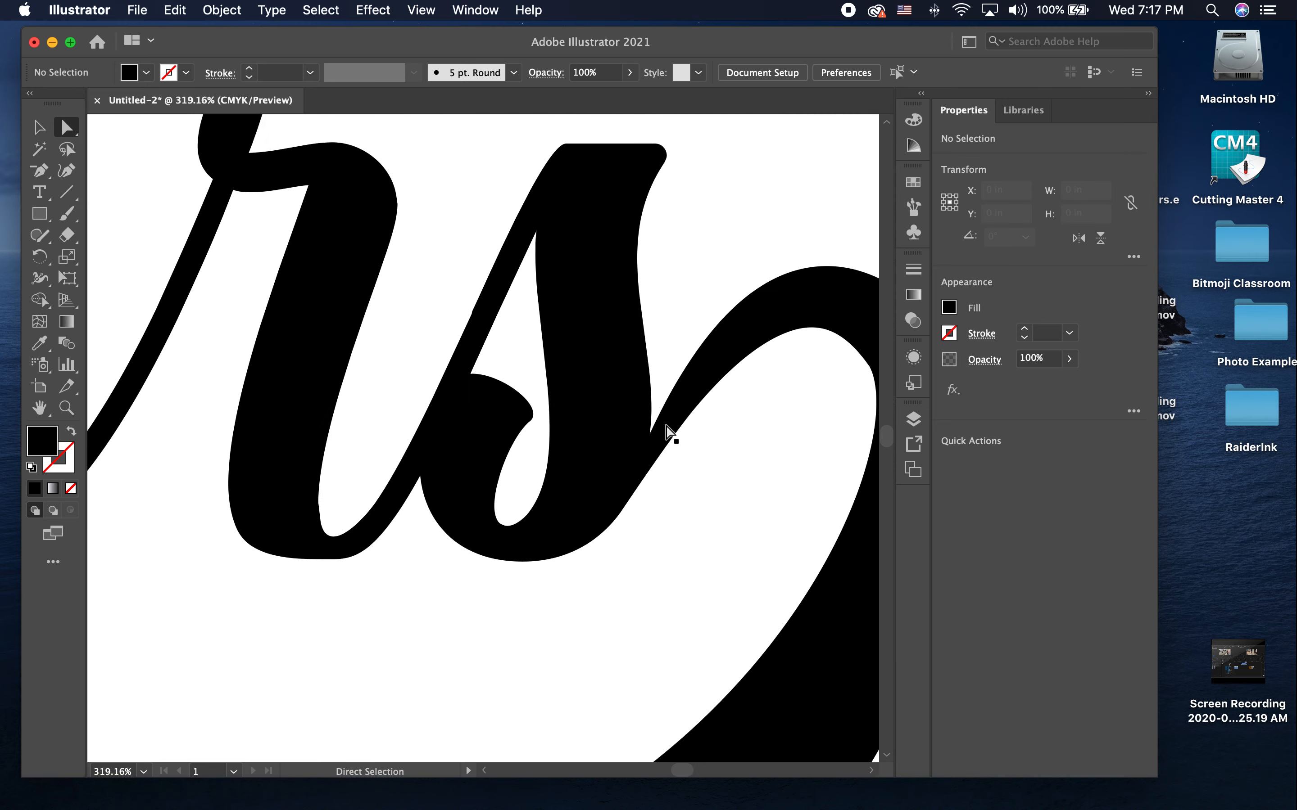
scroll(667, 429, down, 7)
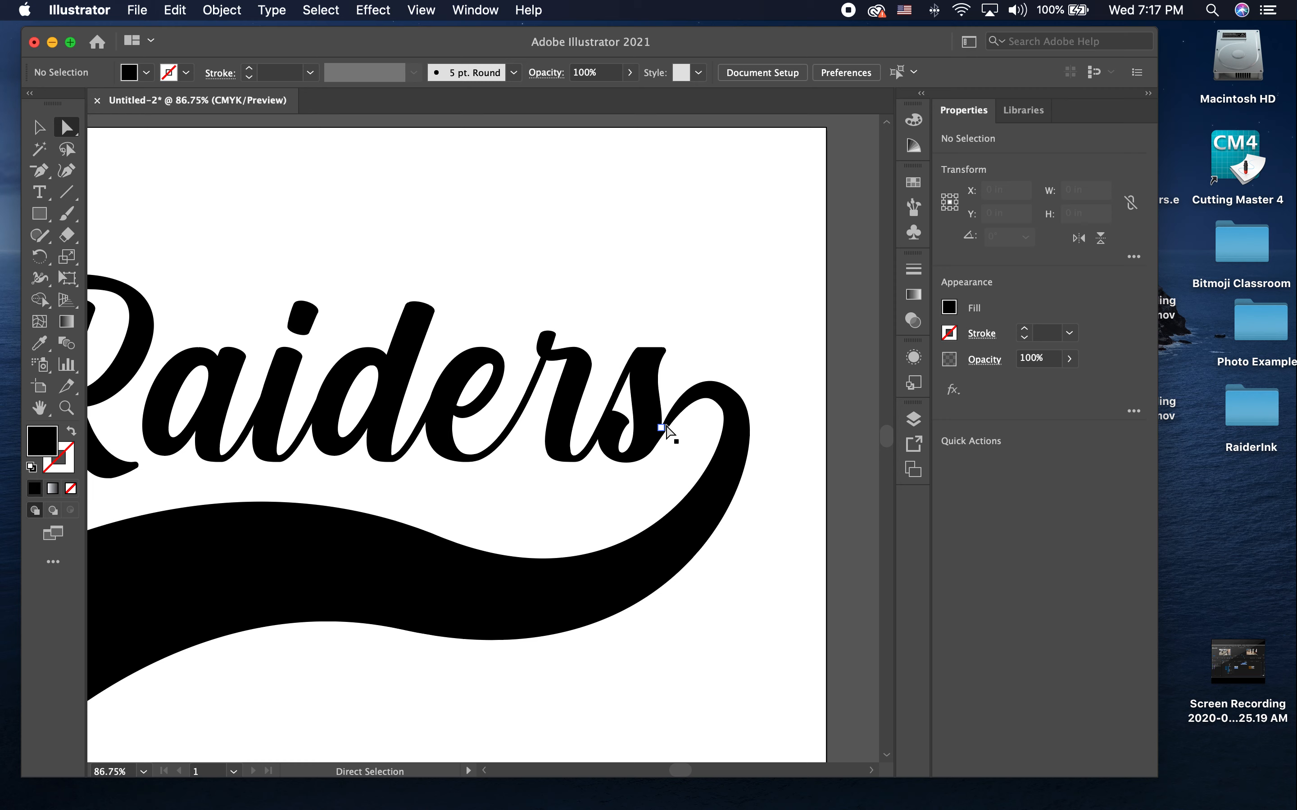
scroll(670, 432, down, 3)
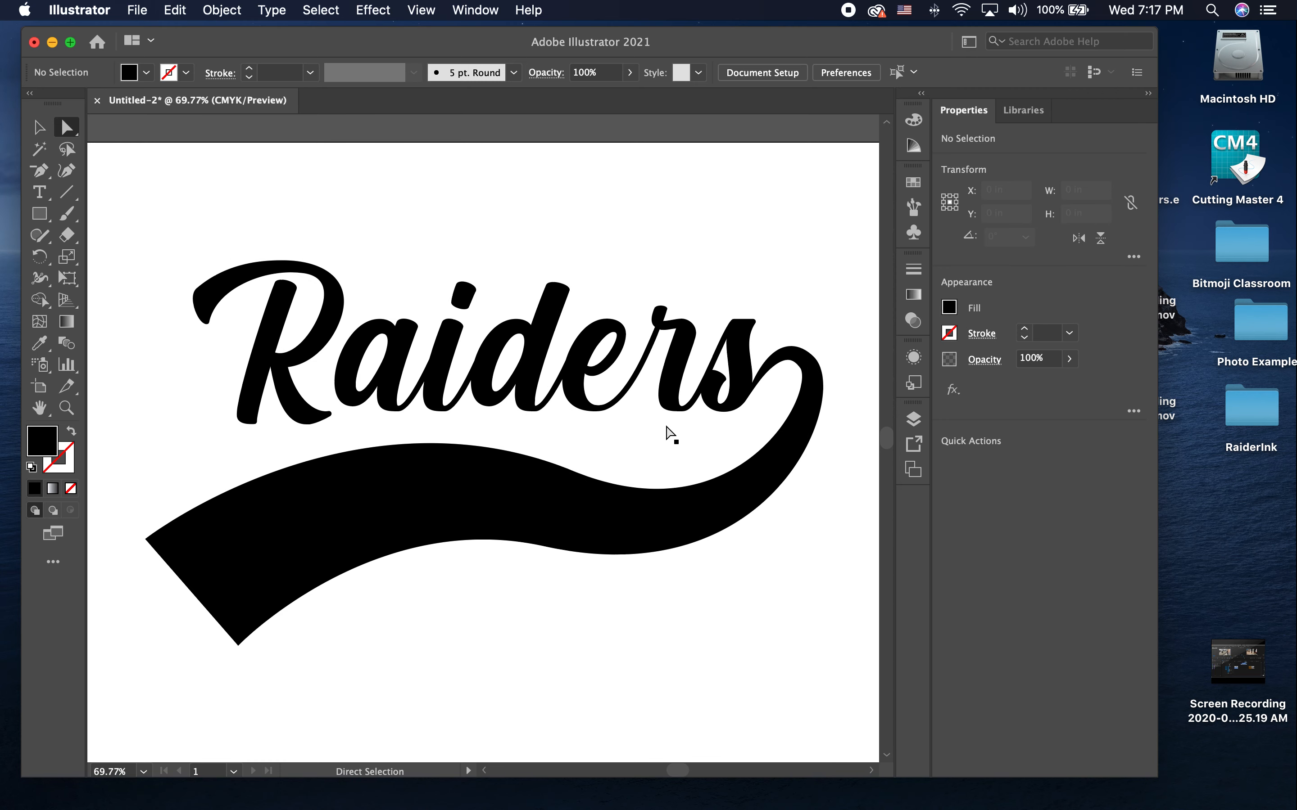
click(391, 518)
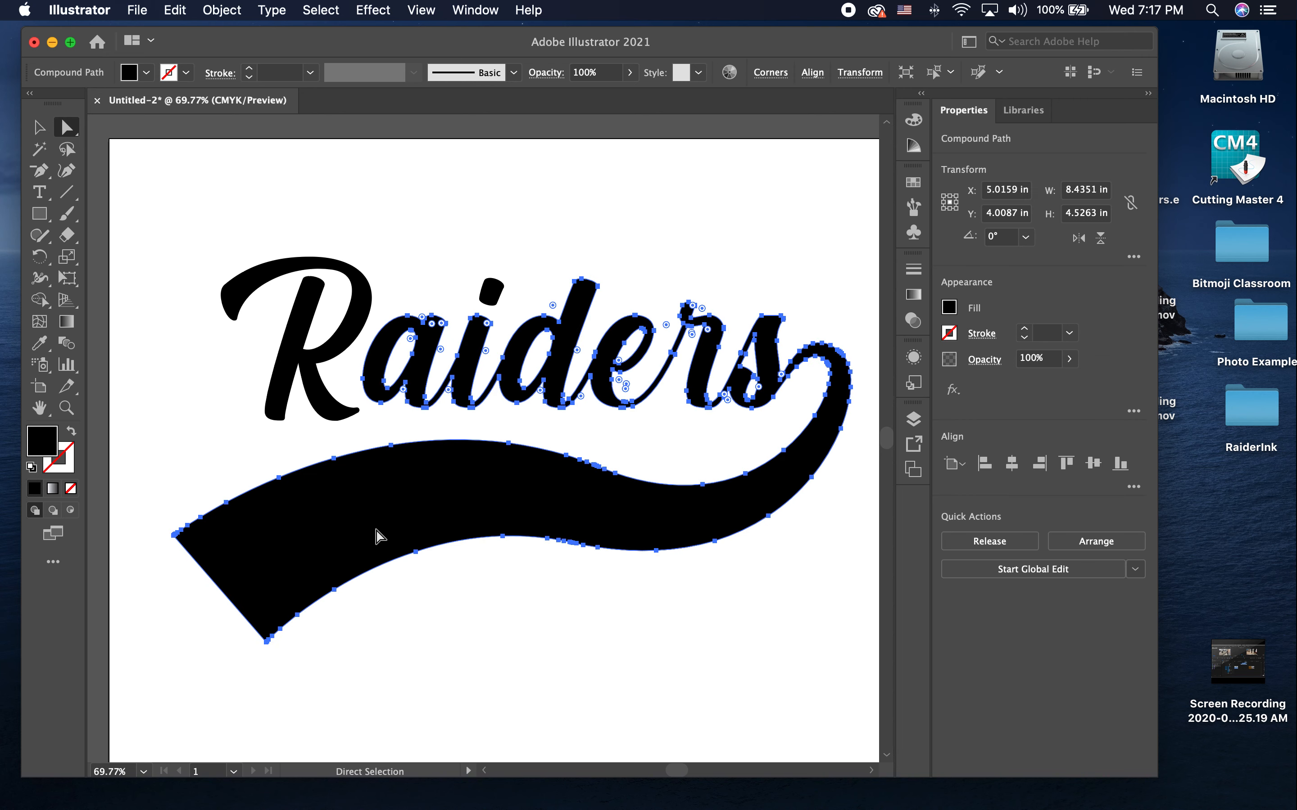
key(v)
click(412, 627)
click(260, 544)
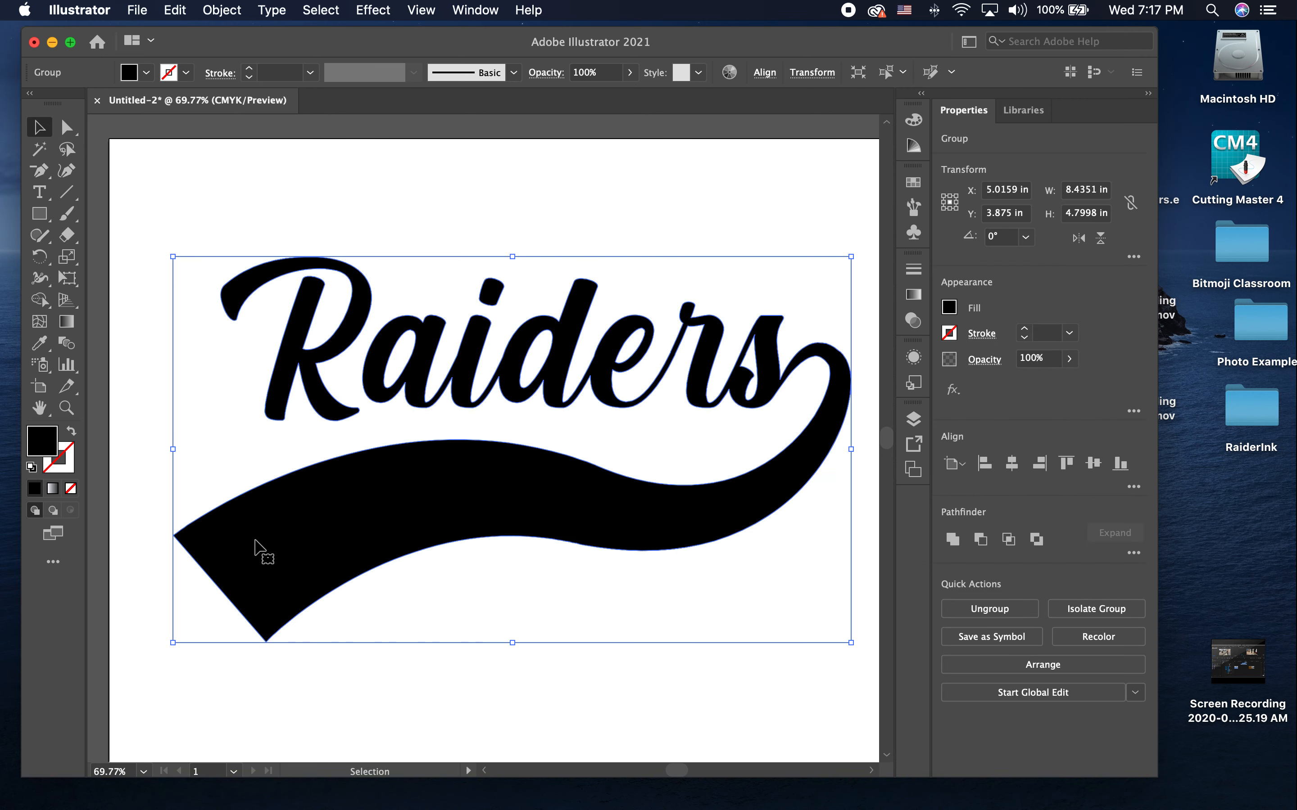
key(a)
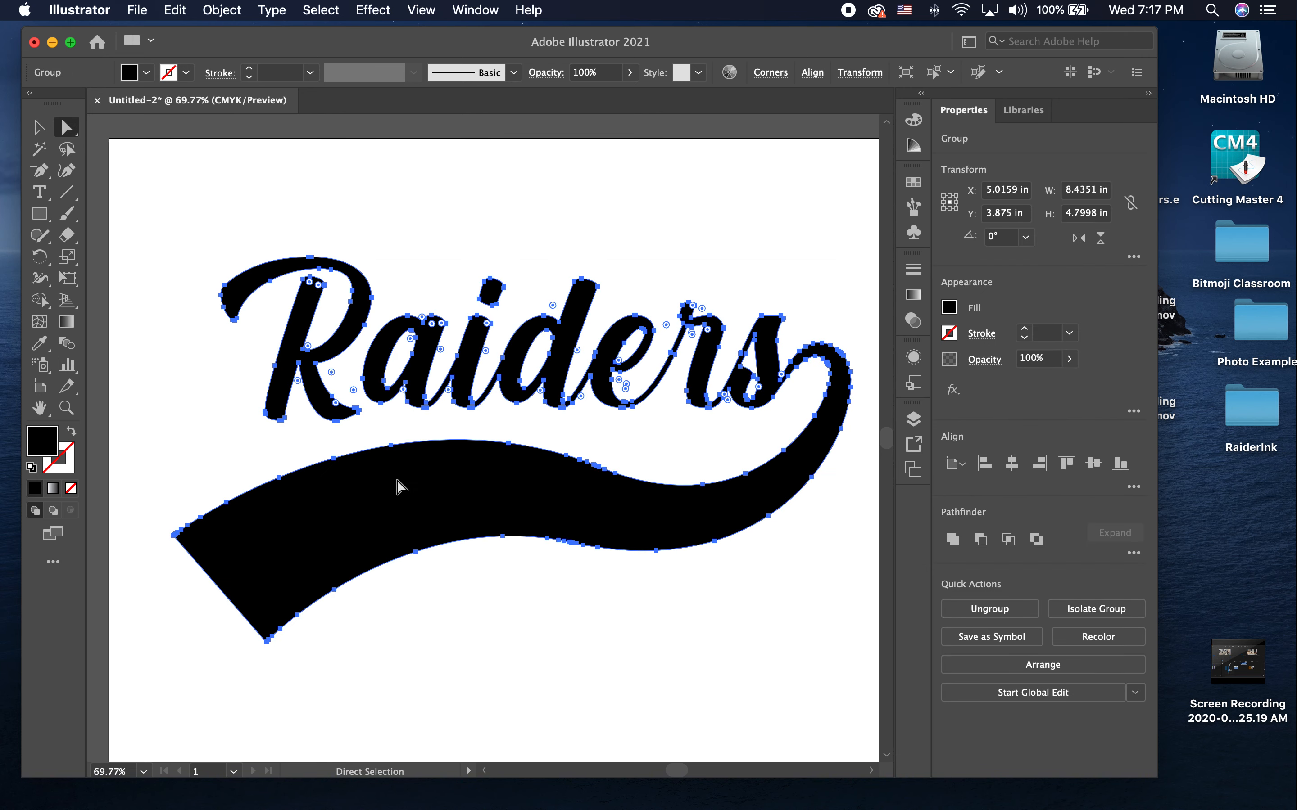
key(v)
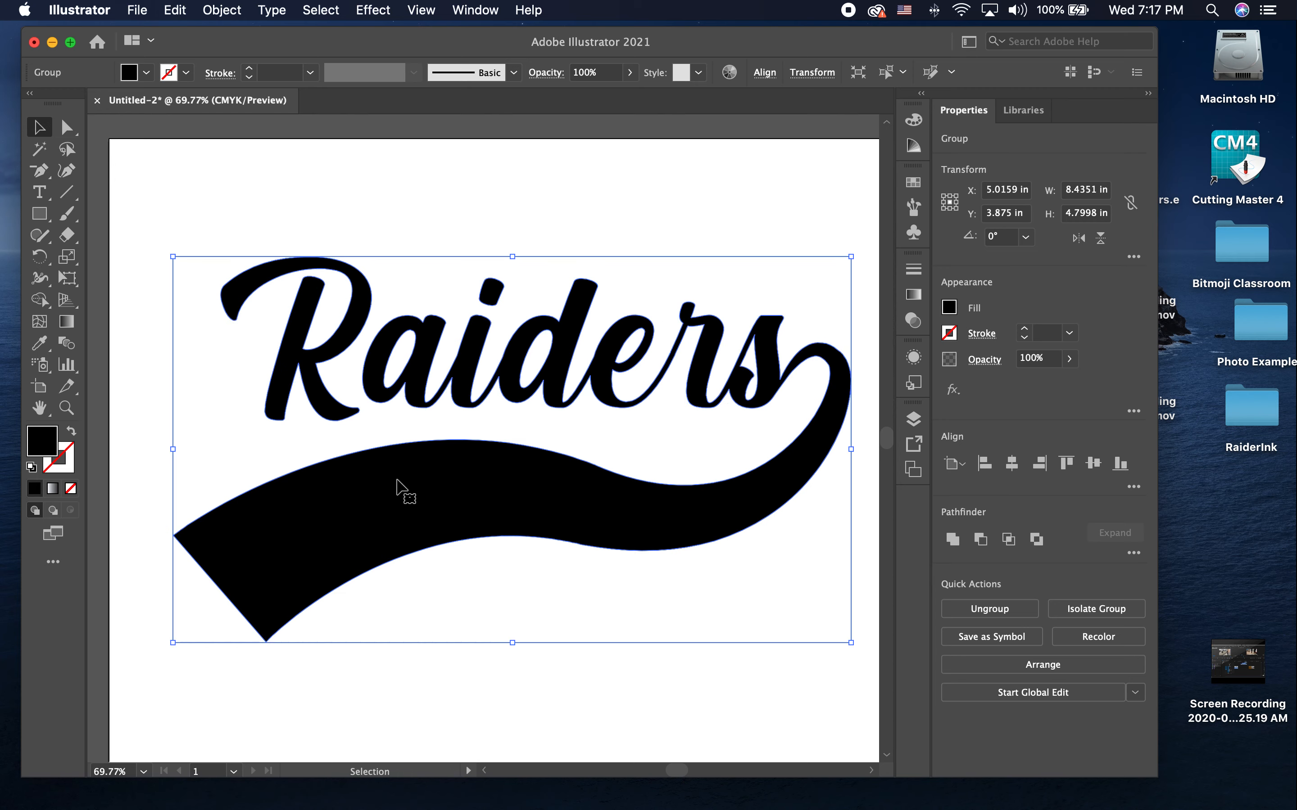
click(419, 625)
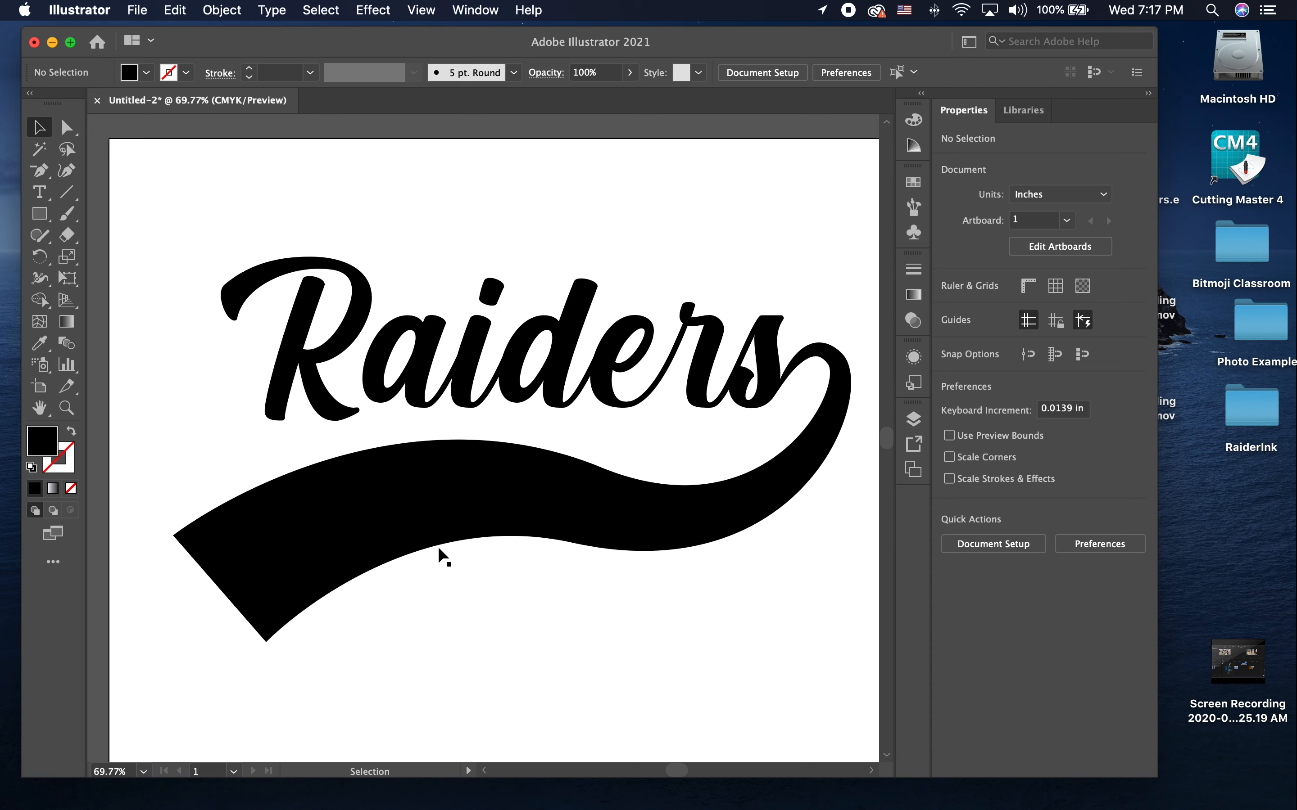
Step: Duplicate the merged Raiders logo and park the copy outside the artboard, beyond its upper-left corner
click(458, 388)
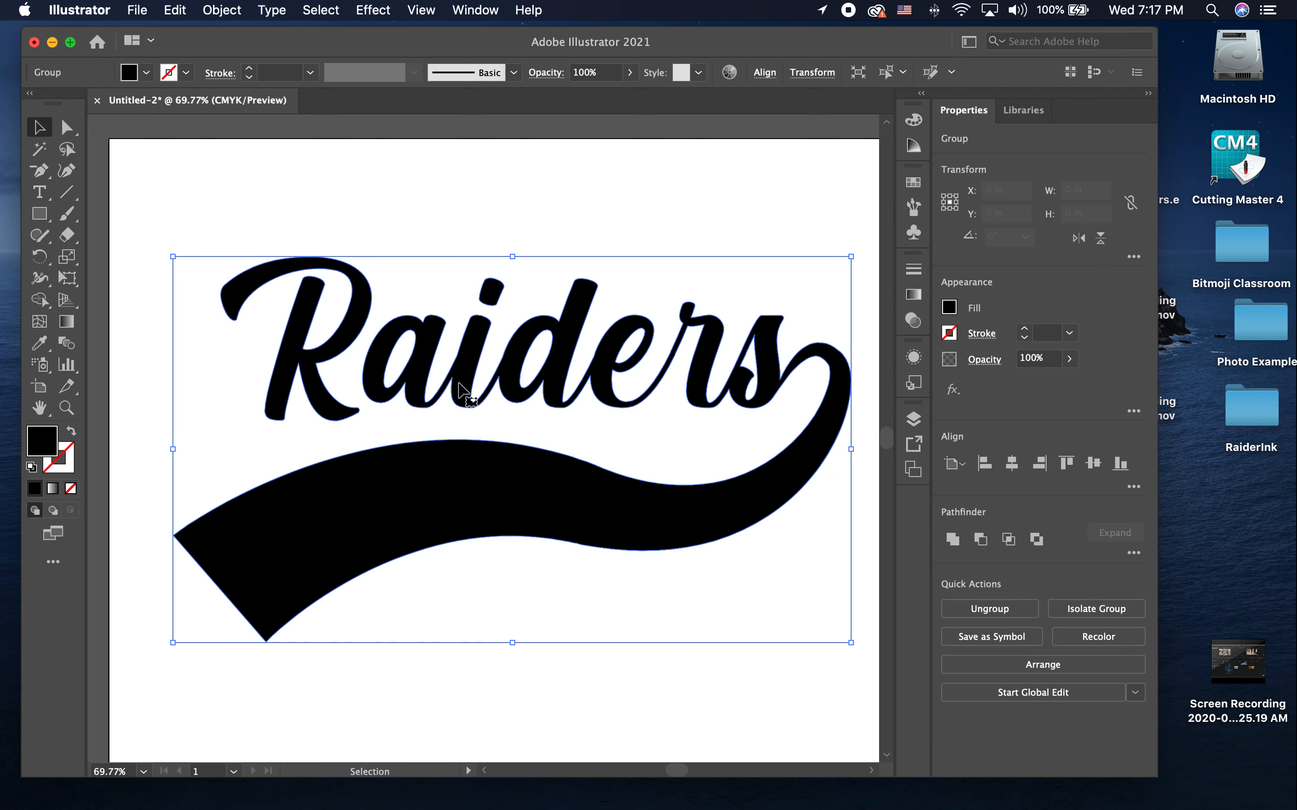
double_click(51, 442)
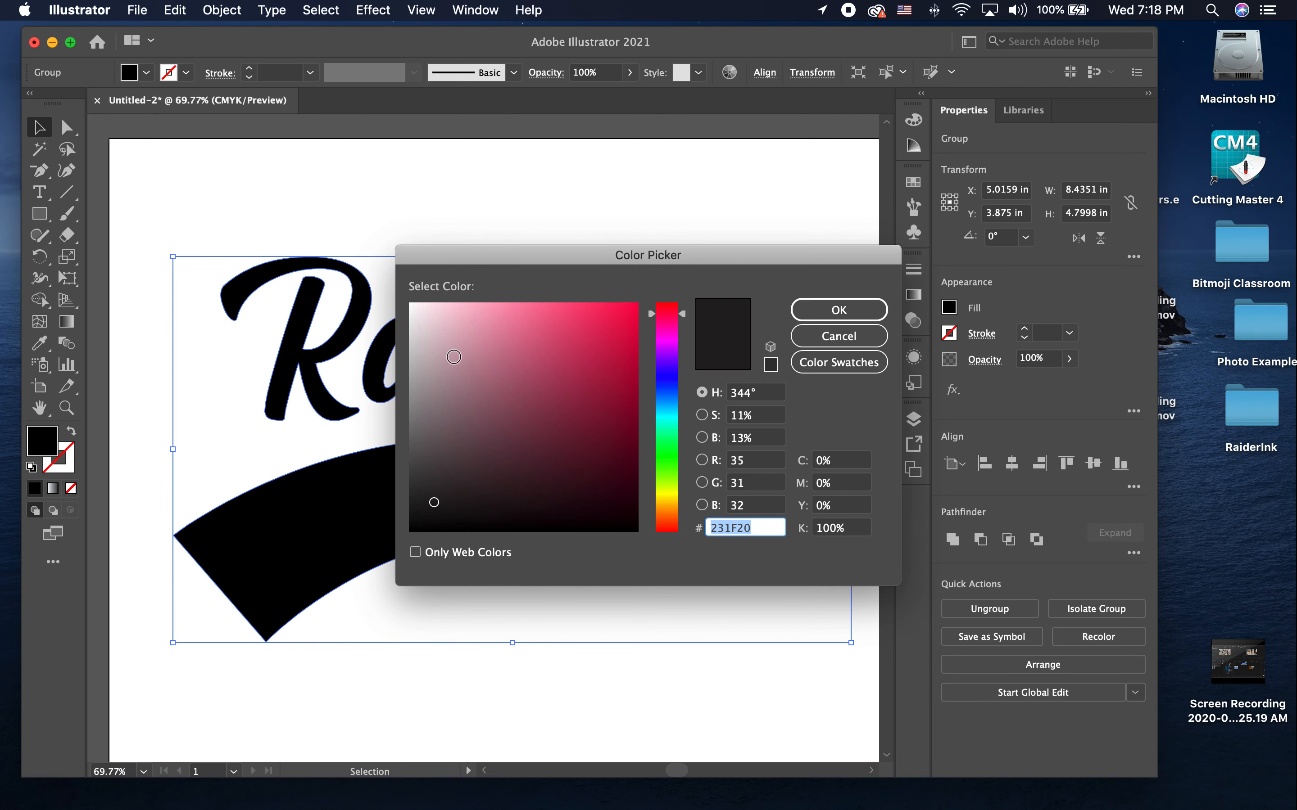
click(813, 318)
drag(610, 388, 543, 292)
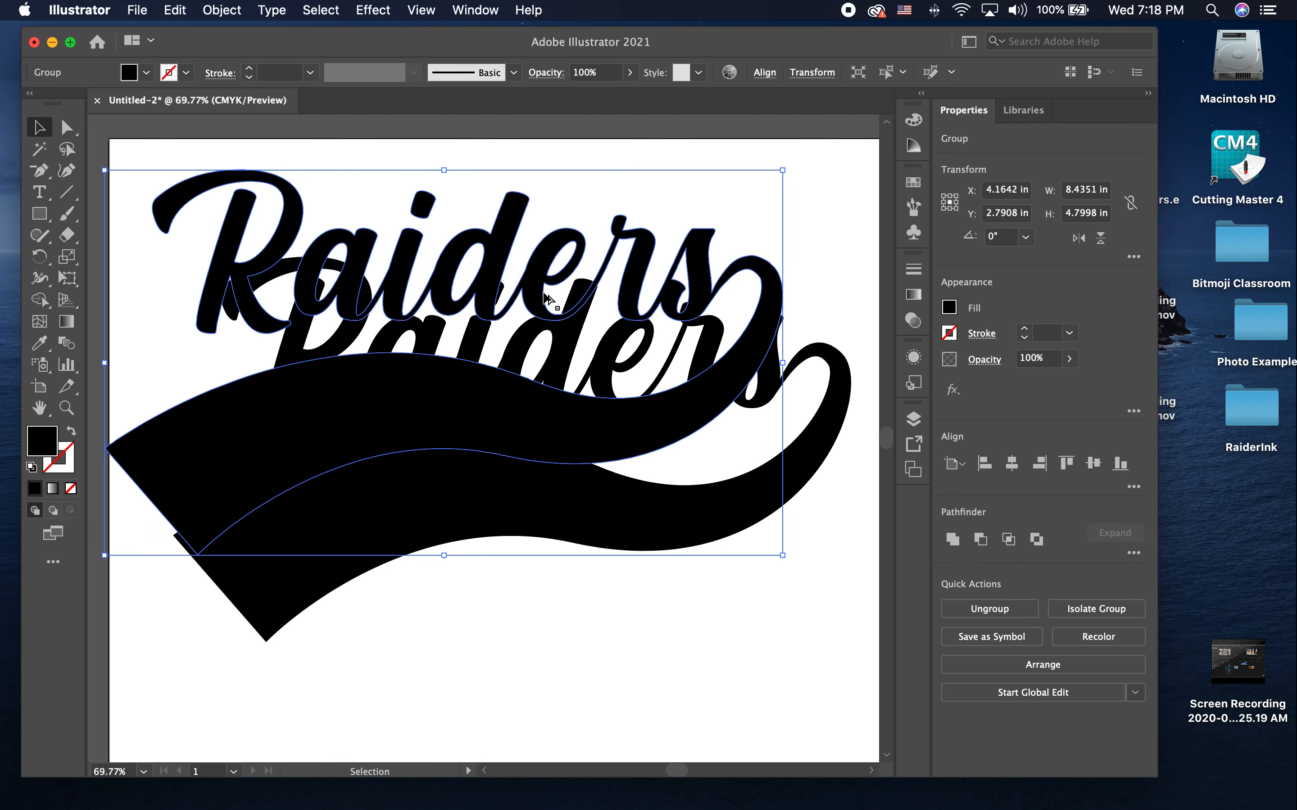
scroll(544, 293, down, 5)
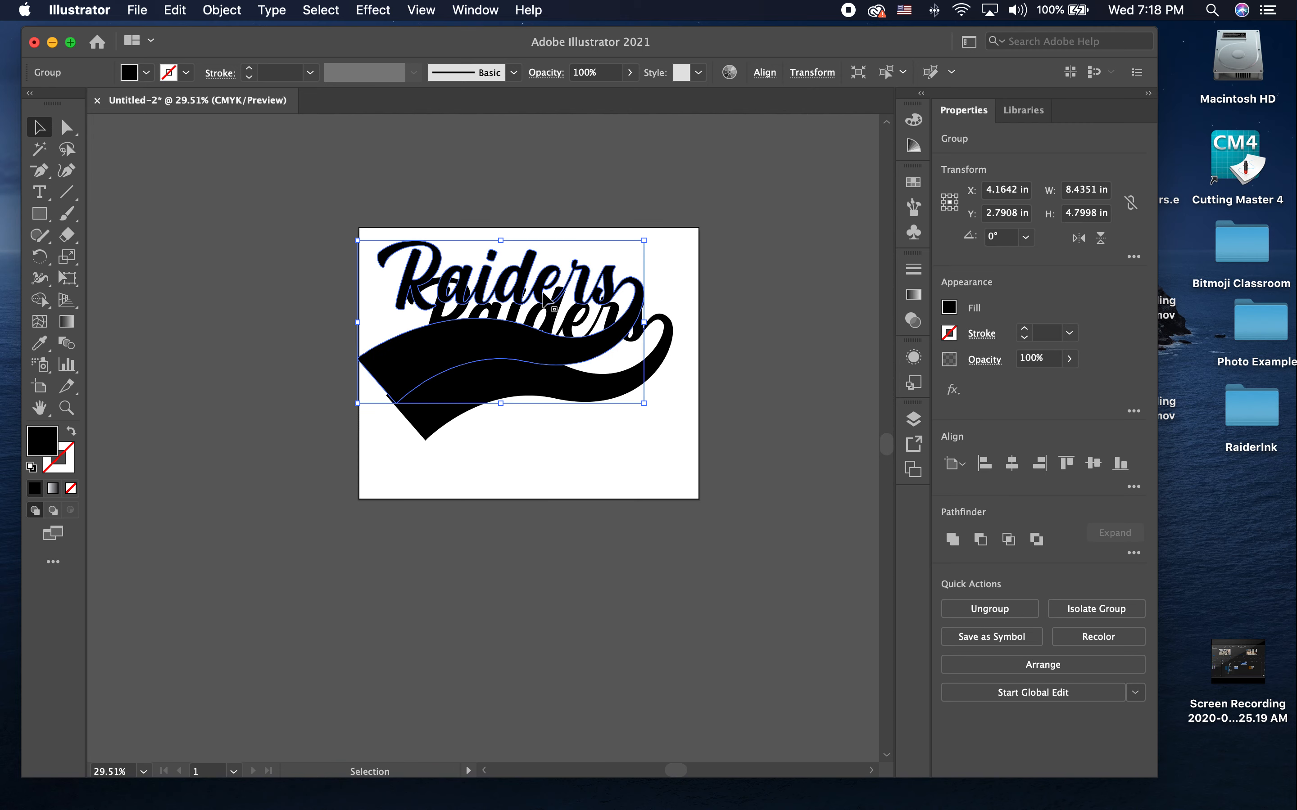
drag(513, 275, 279, 213)
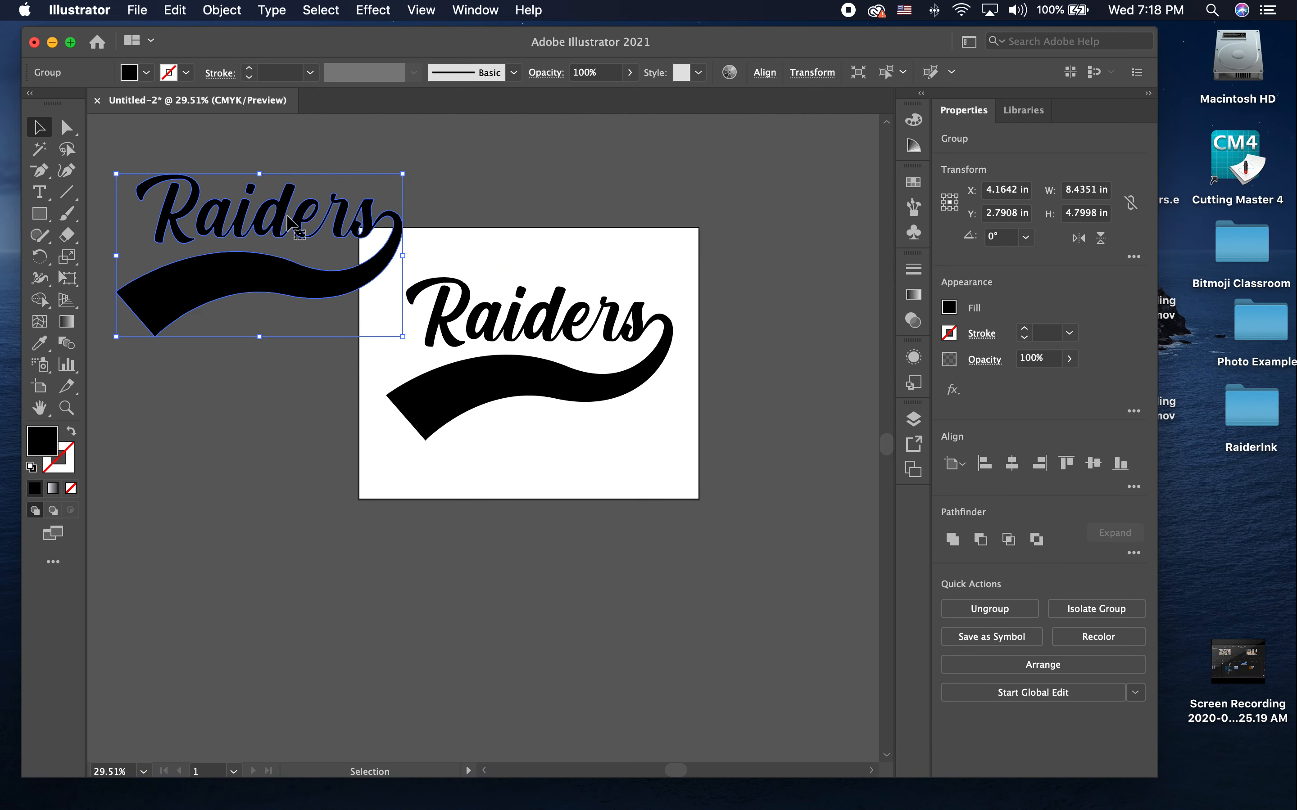
Step: Duplicate the Raiders logo on the artboard with an offset of about 0.45 in left and 0.32 in up
click(513, 336)
scroll(509, 332, up, 4)
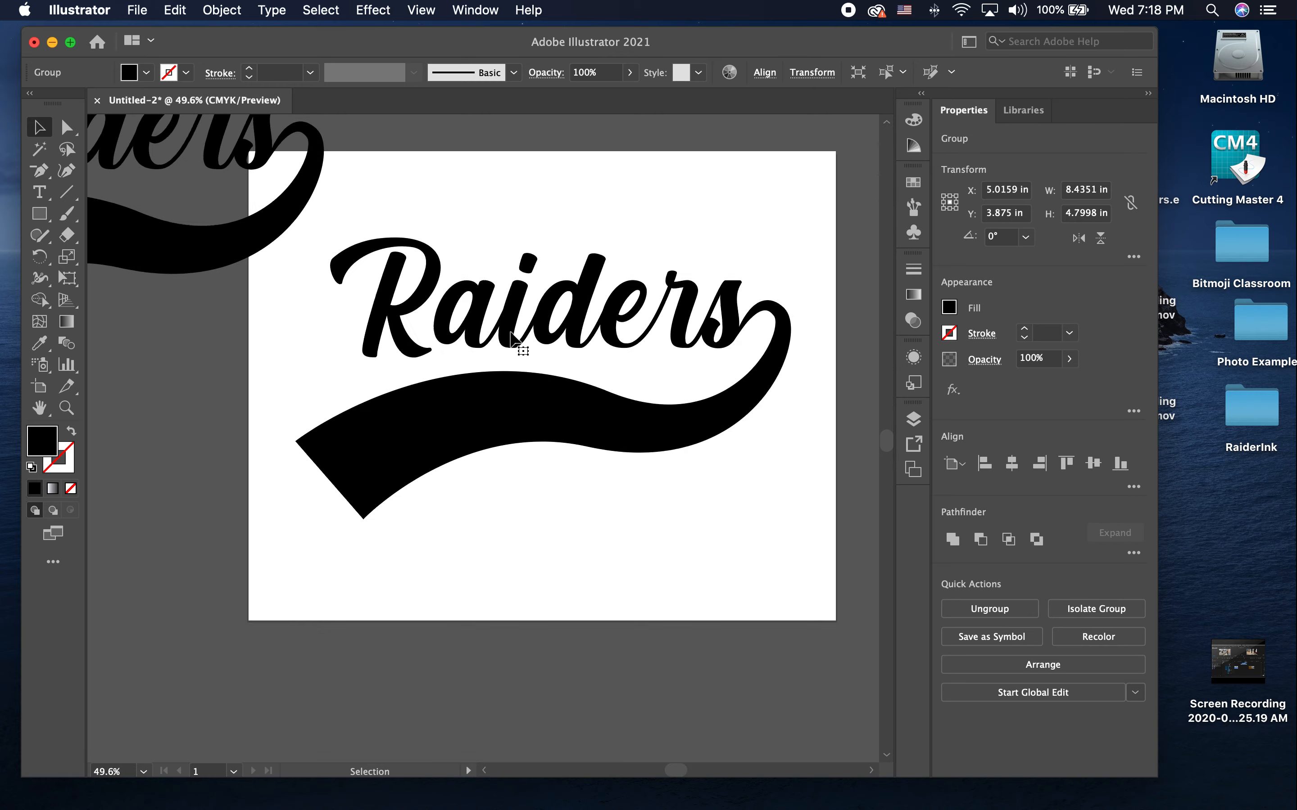
drag(506, 326, 474, 304)
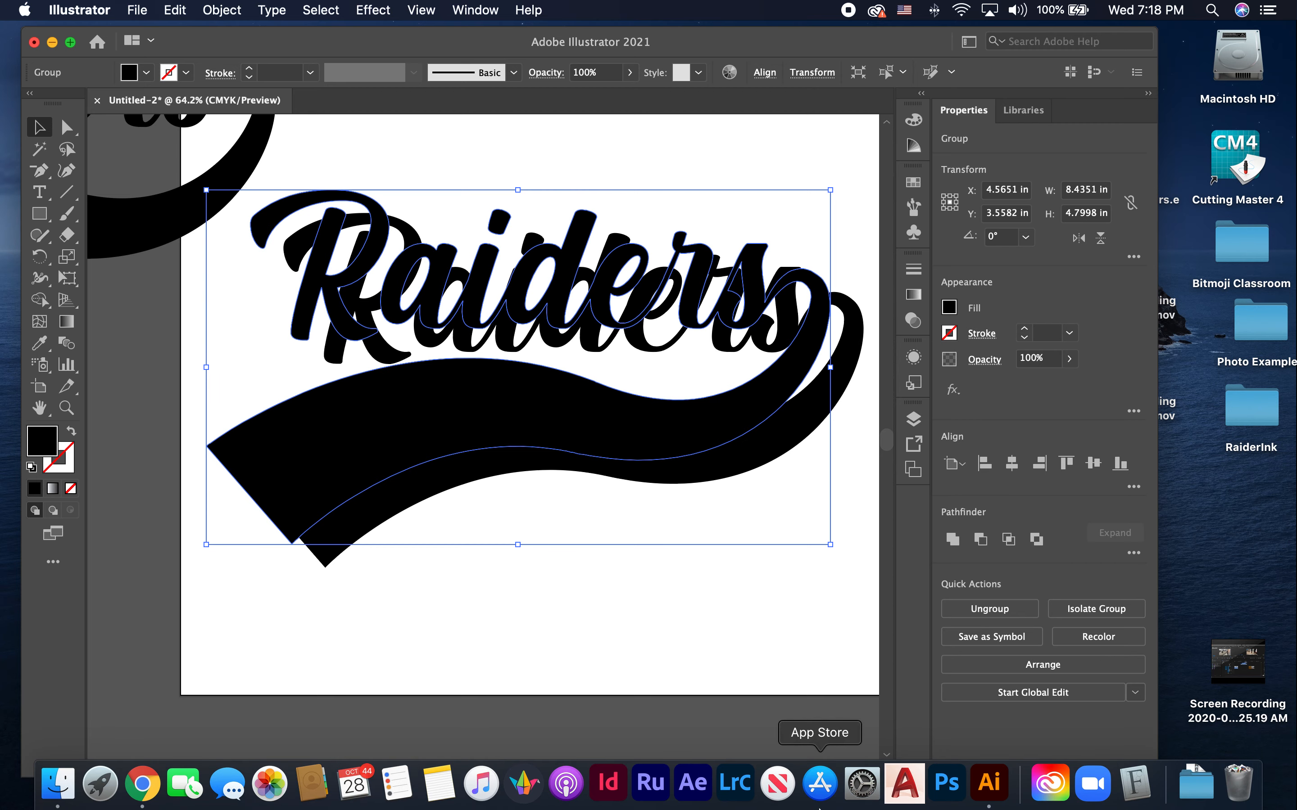
Step: Blend the two overlapping logos on the artboard using Specified Steps spacing with 50 steps, and deselect the blend
click(597, 473)
click(318, 206)
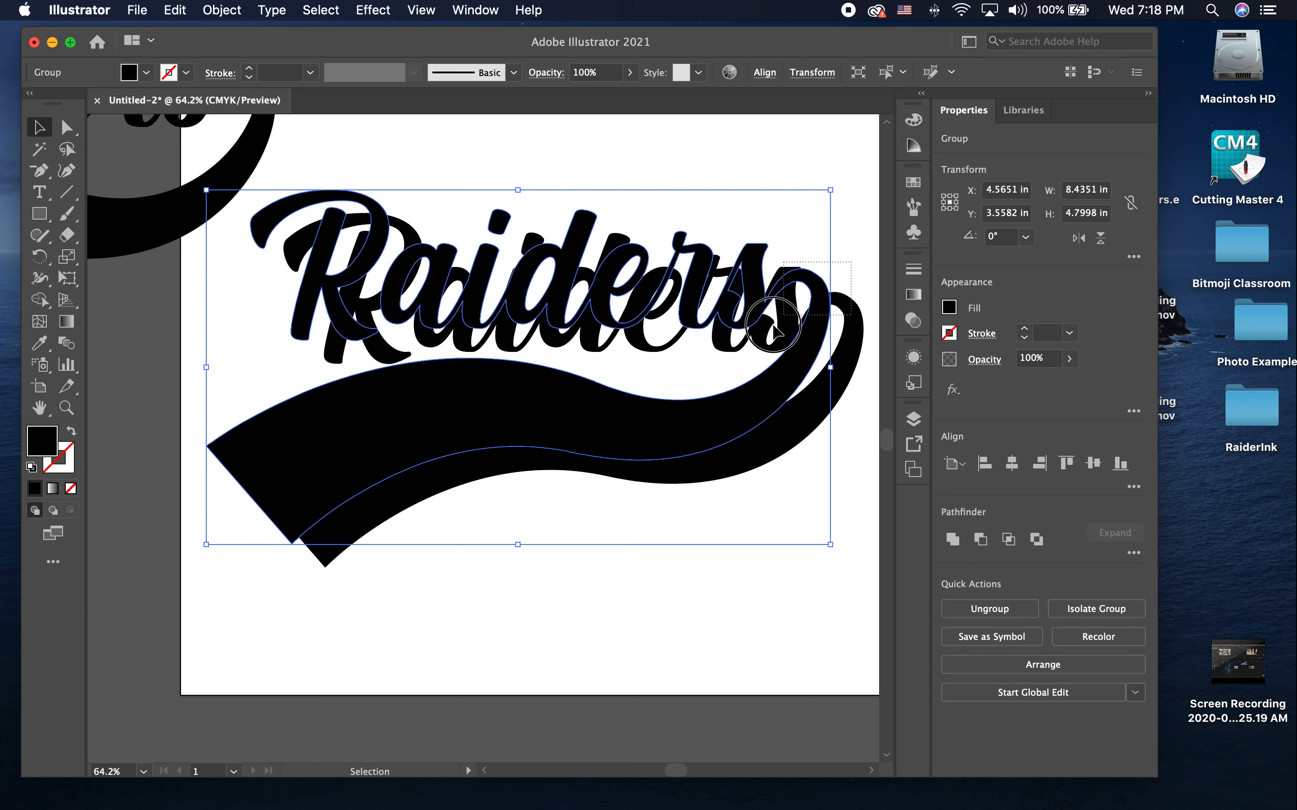
shift+click(766, 341)
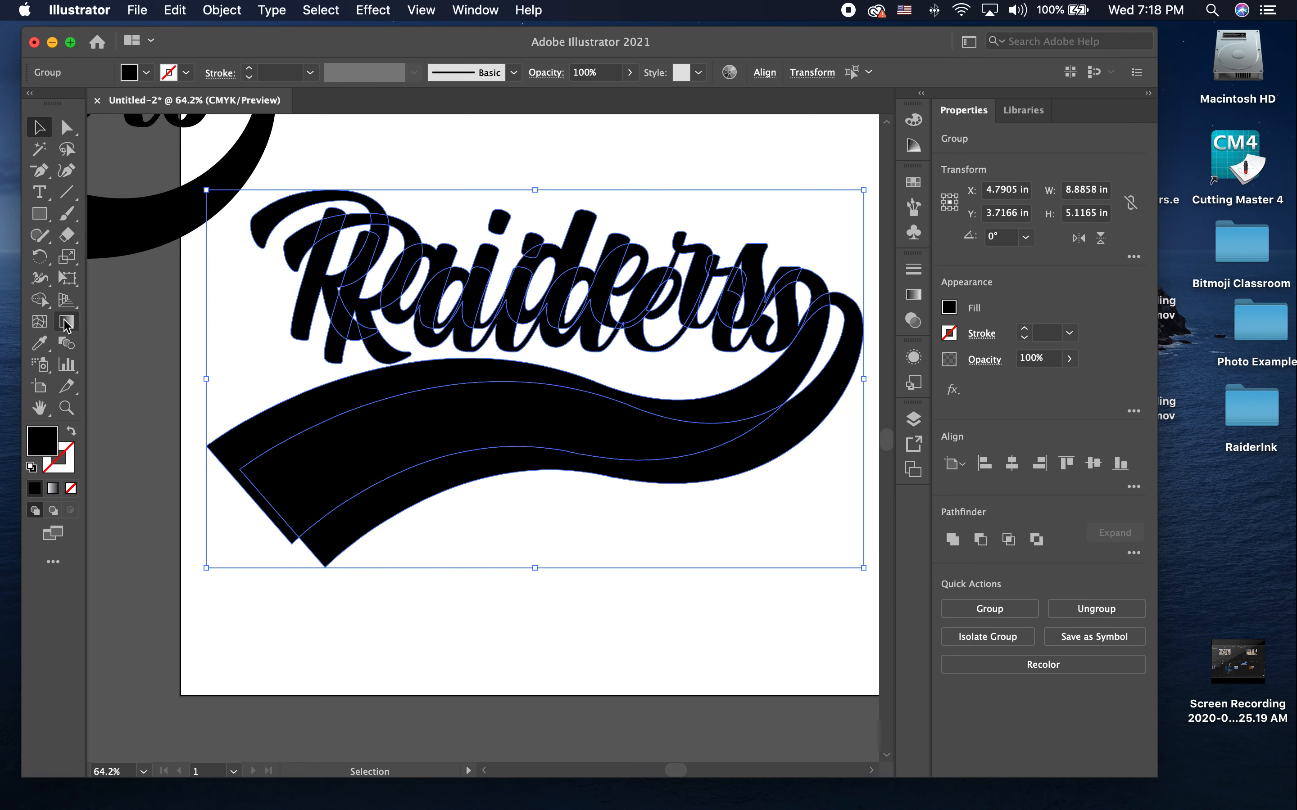
click(67, 345)
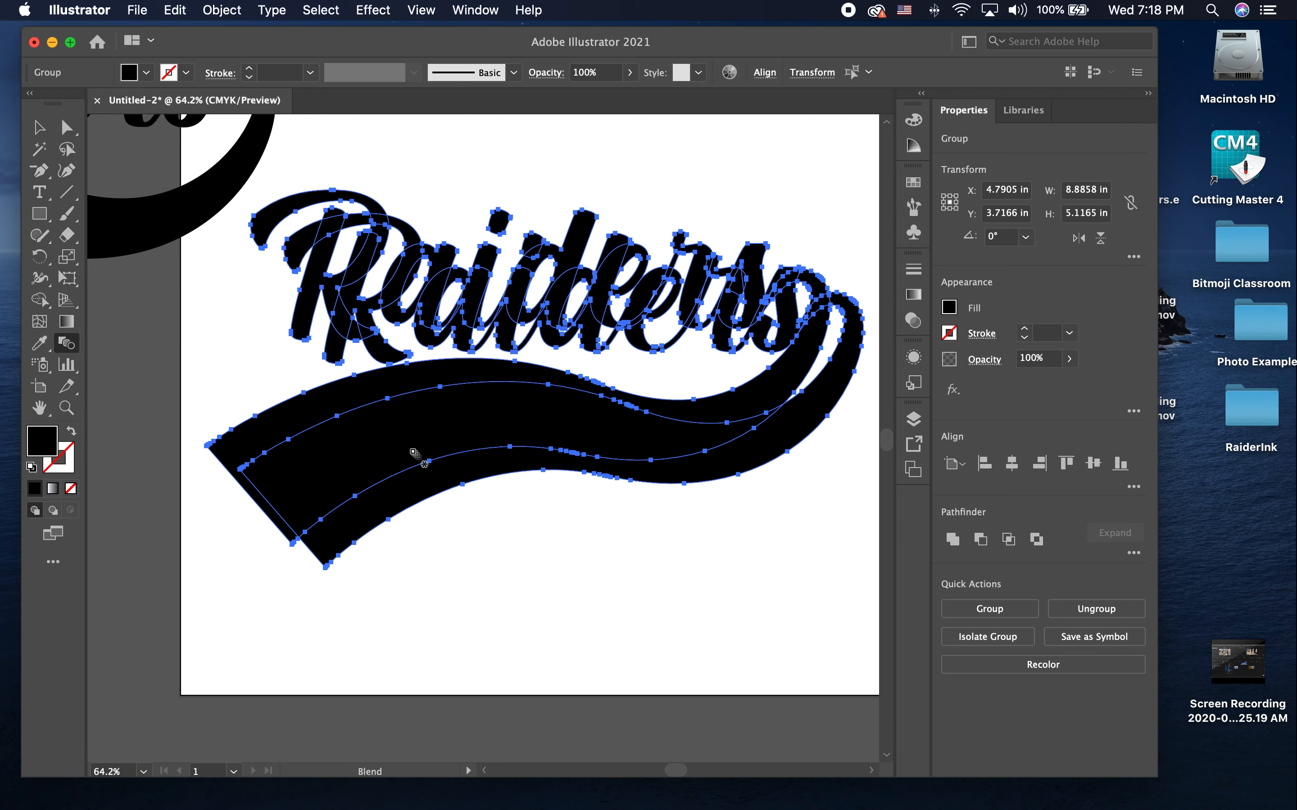
key(Return)
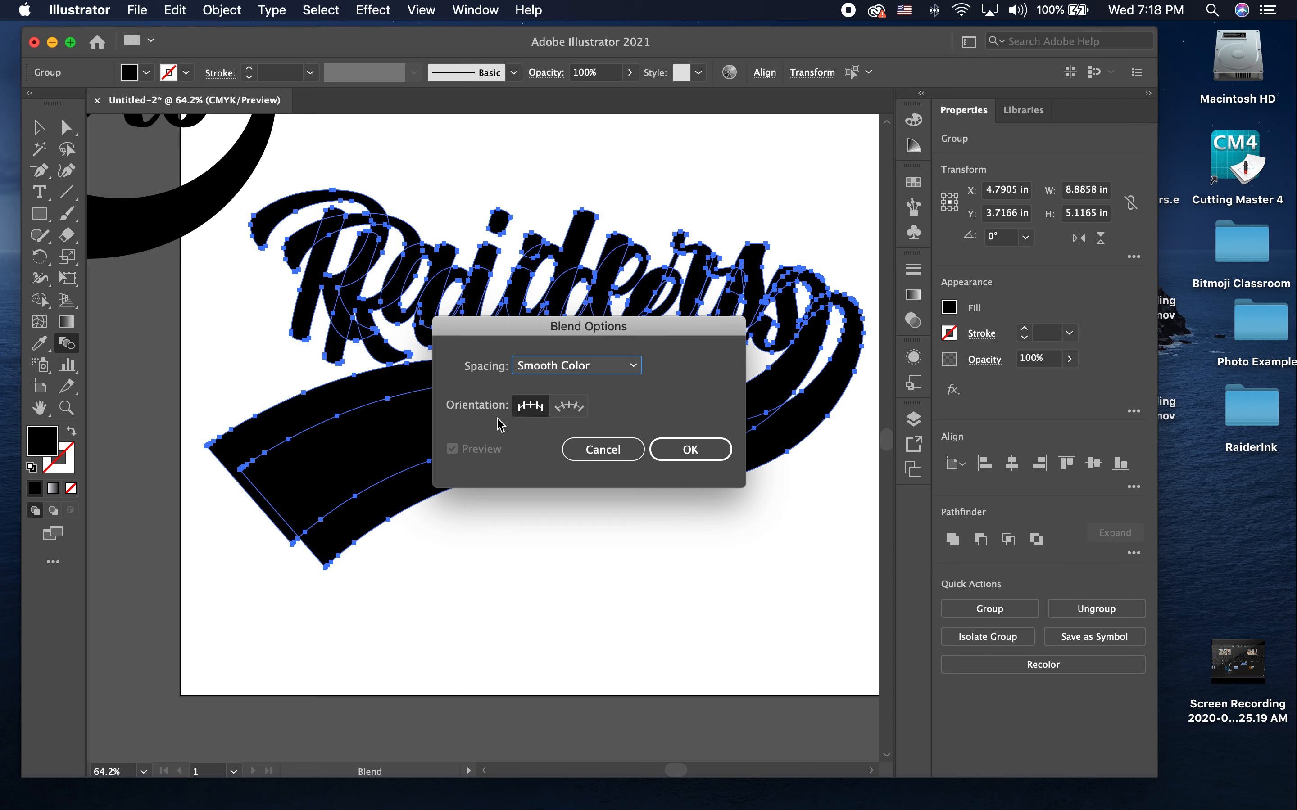
click(554, 370)
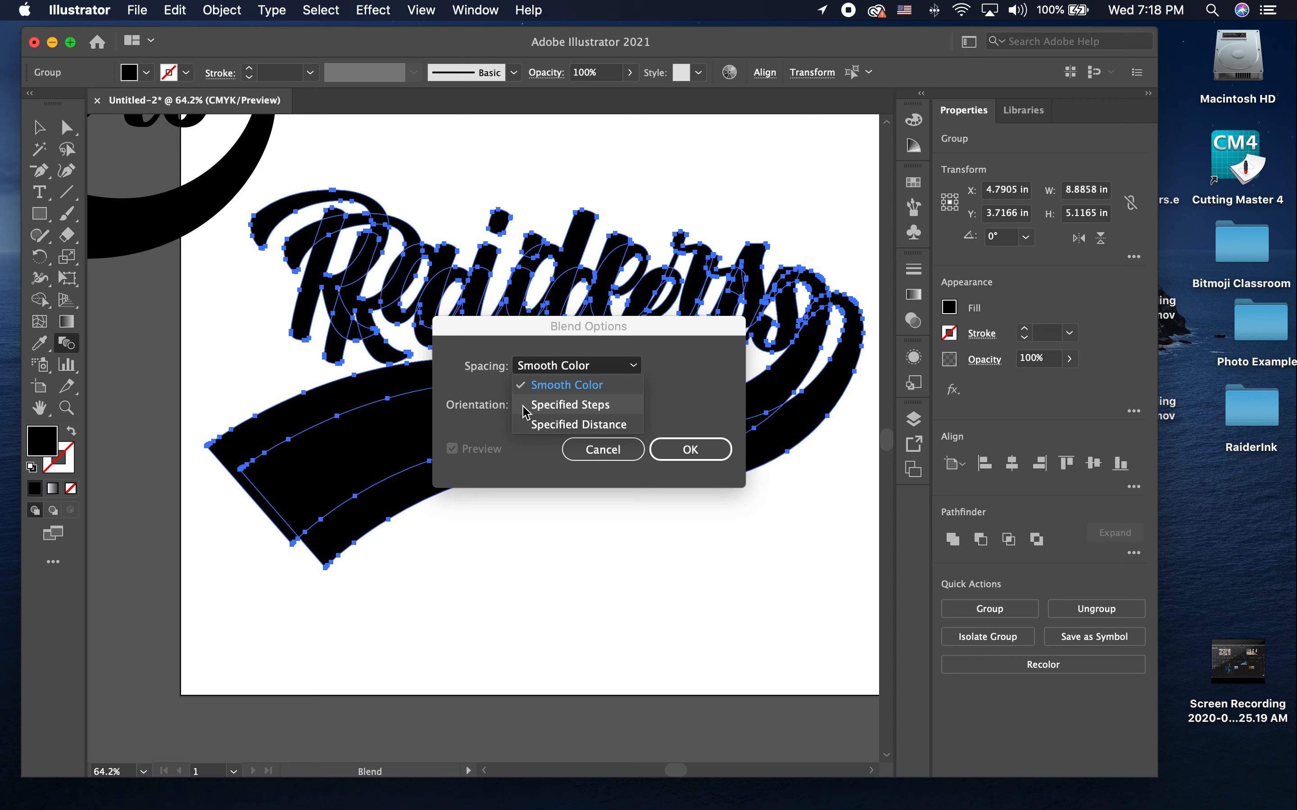
click(560, 406)
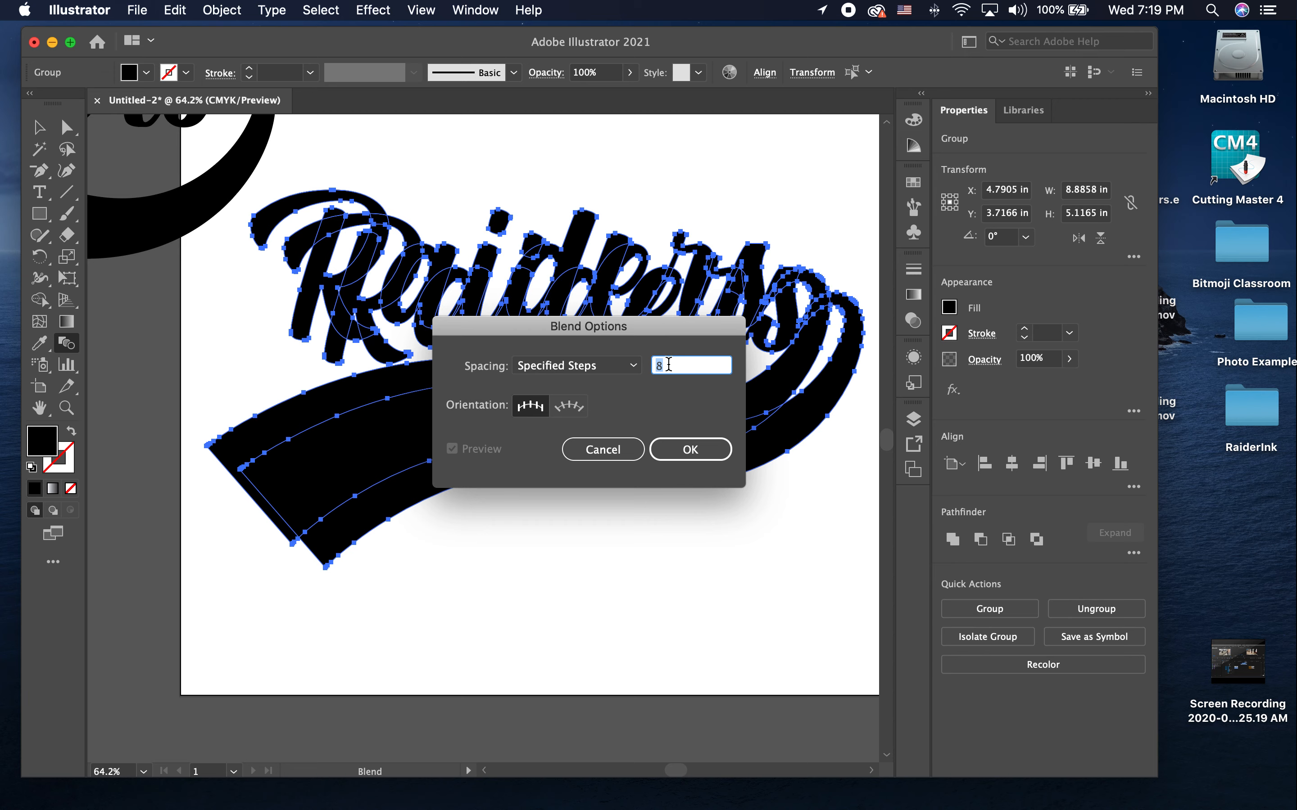
text(50)
click(674, 454)
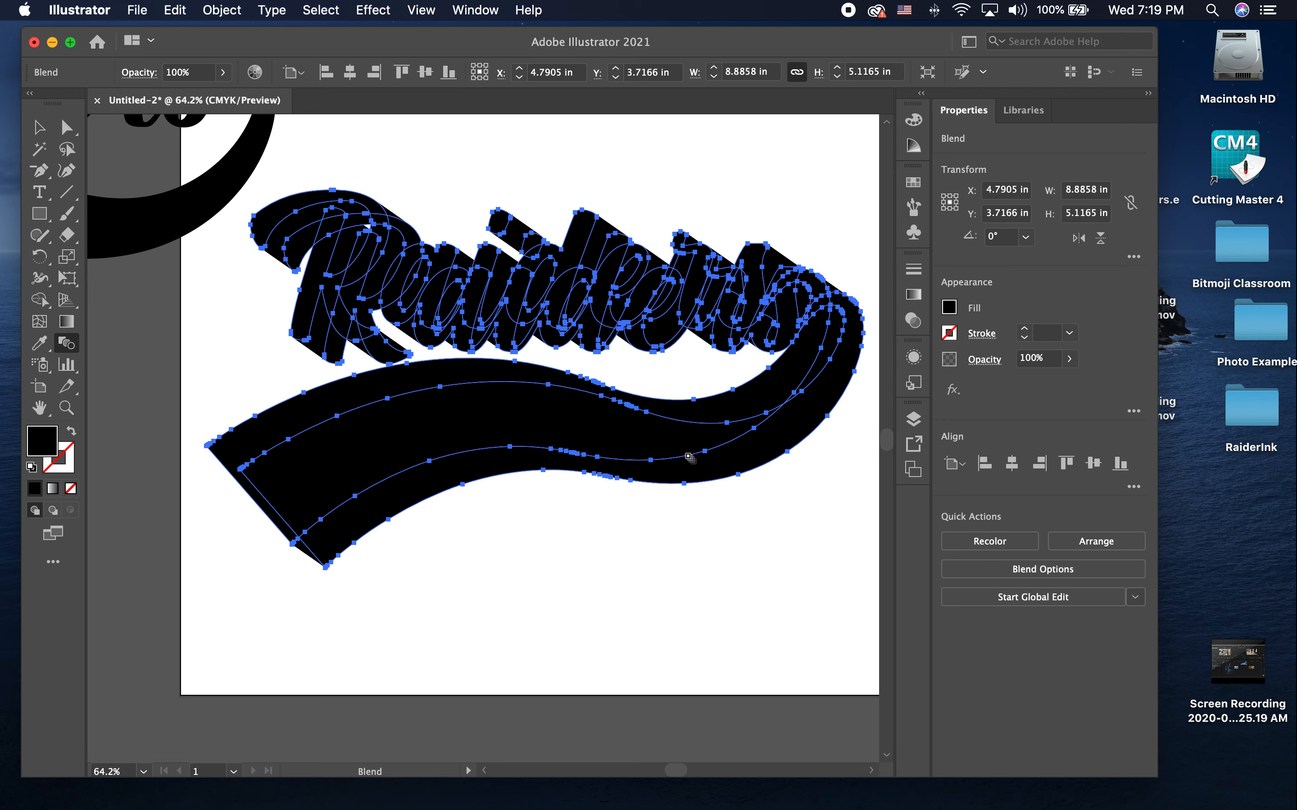
key(v)
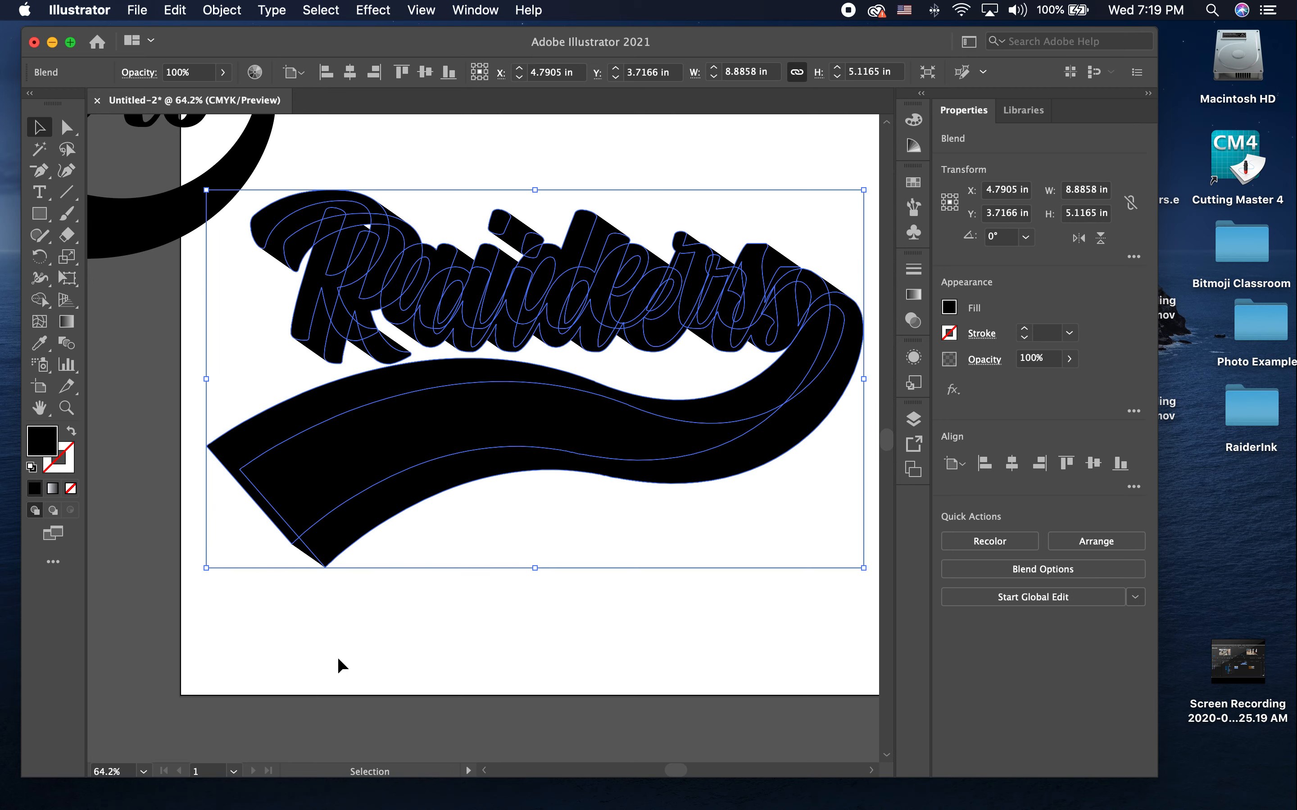
click(337, 654)
Step: Fill the spare Raiders logo outside the artboard with gray 707070
scroll(324, 569, up, 5)
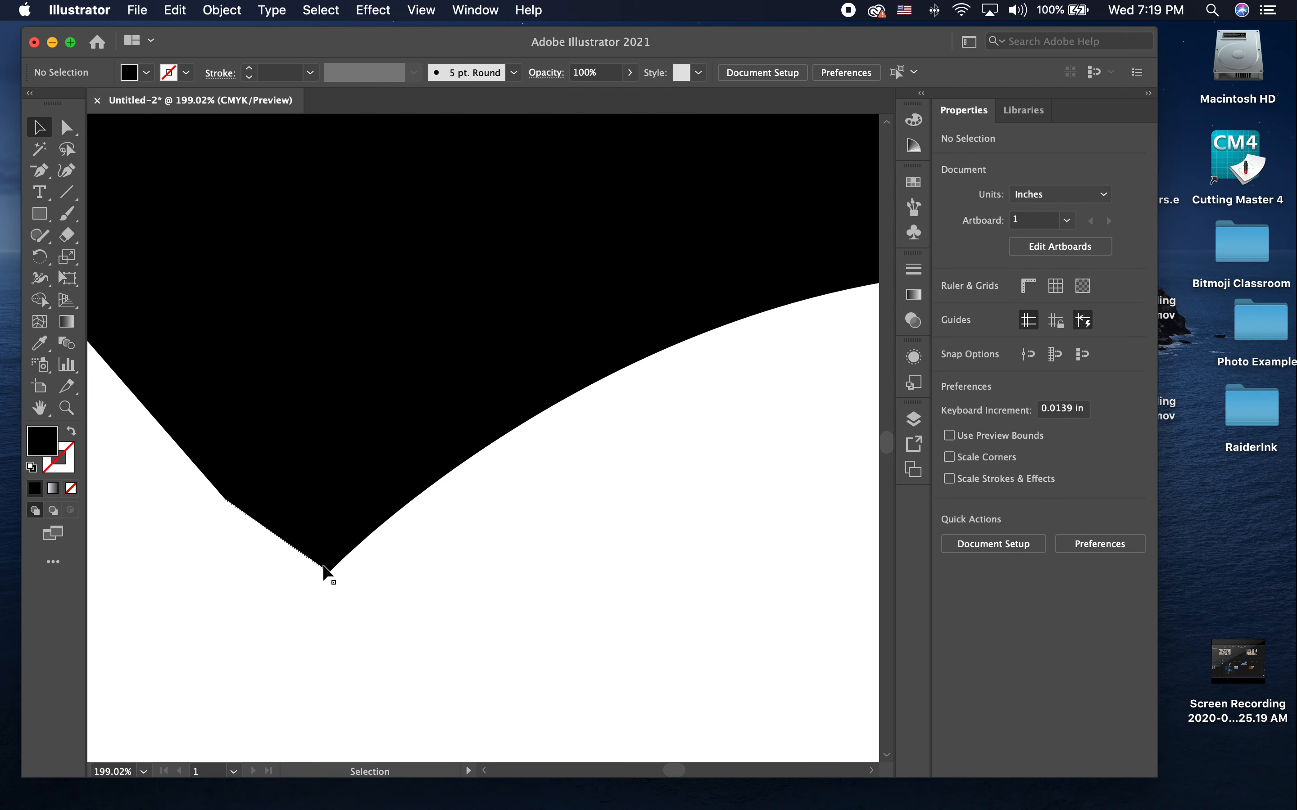
scroll(325, 569, up, 8)
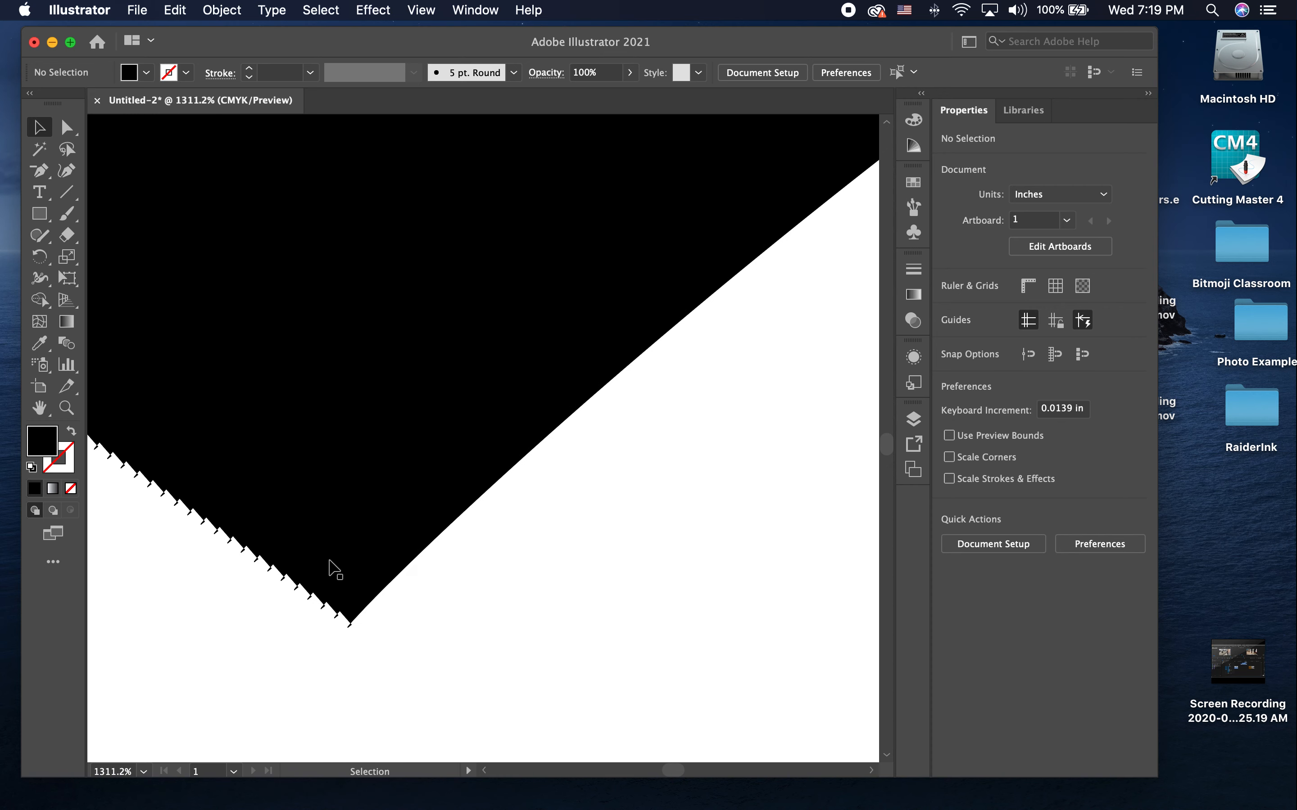
scroll(329, 566, down, 13)
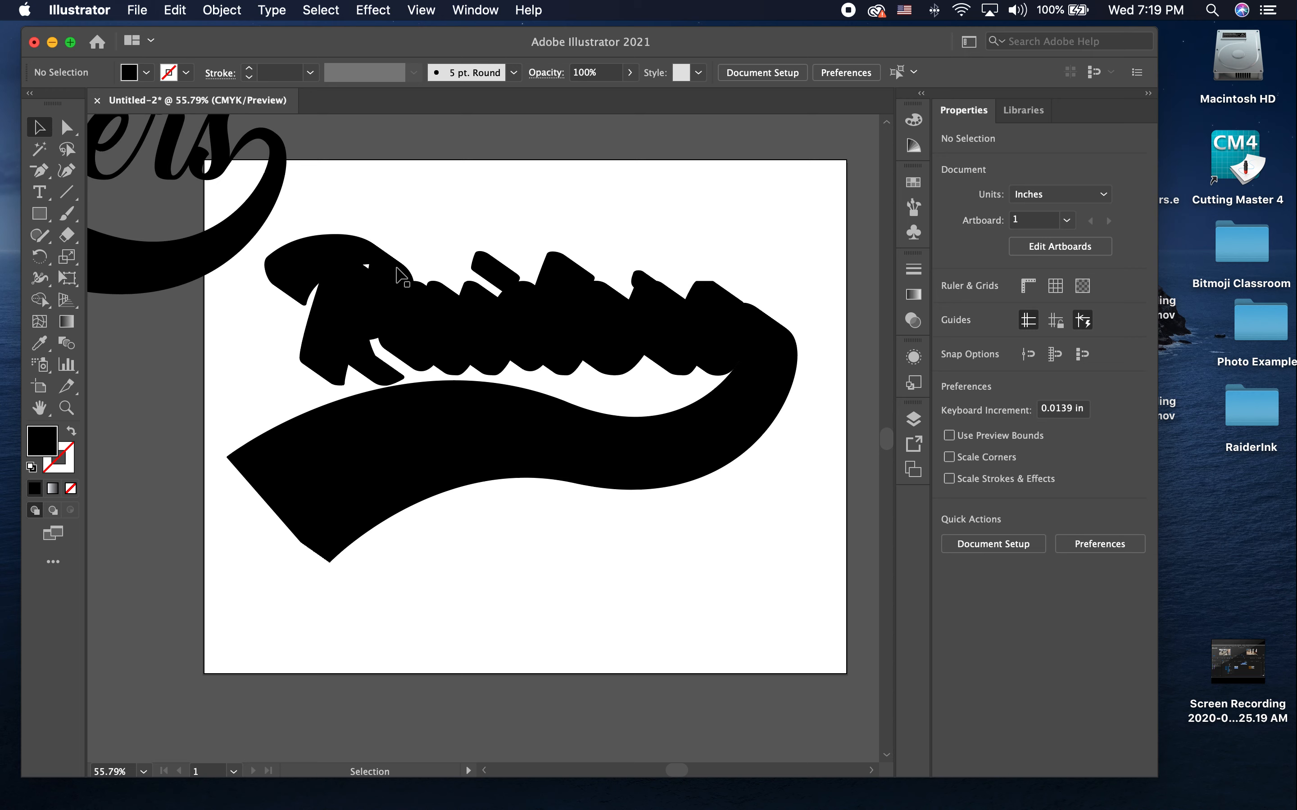
click(244, 214)
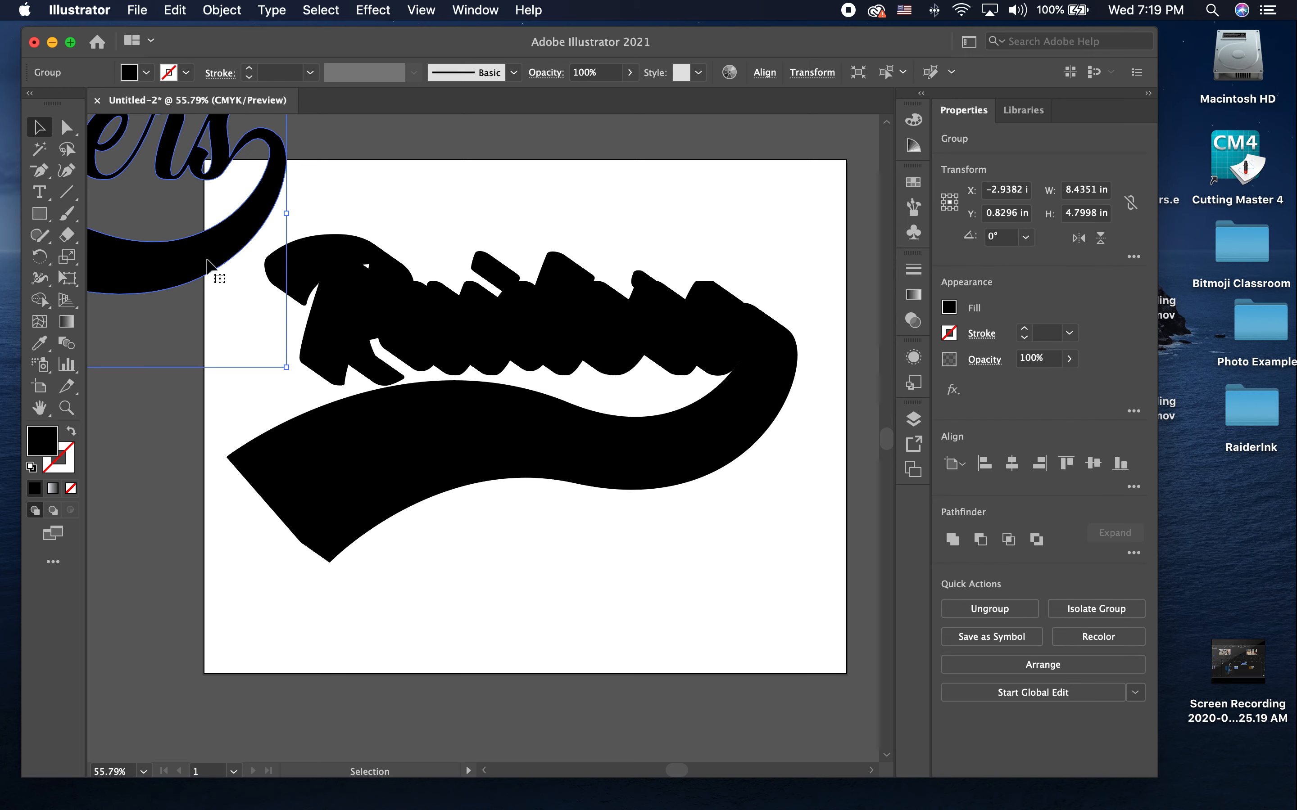
double_click(43, 441)
mouse_move(429, 306)
mouse_down()
mouse_move(415, 380)
mouse_move(470, 387)
mouse_move(406, 428)
mouse_up()
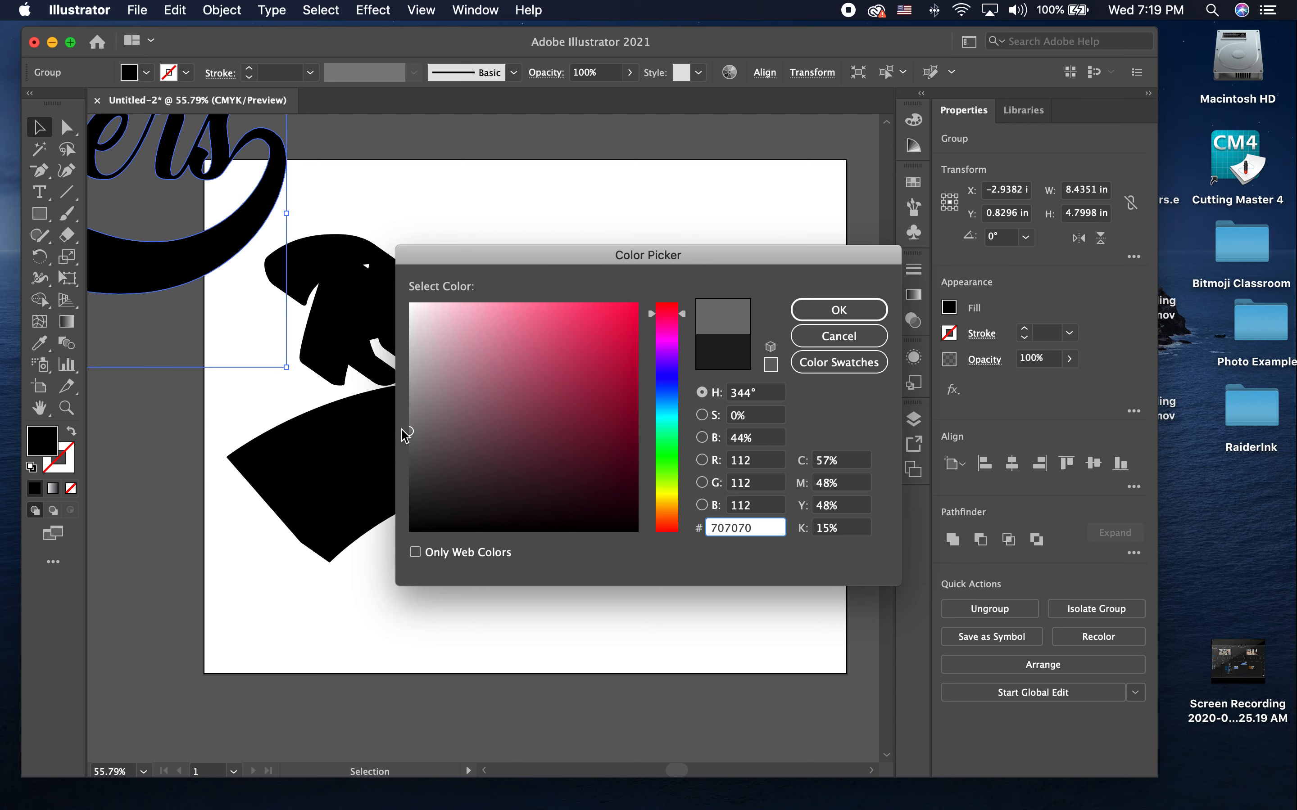
click(839, 310)
Step: Place the gray logo on top of the black blend, aligned with its upper-left front face, and deselect it
drag(251, 254, 710, 421)
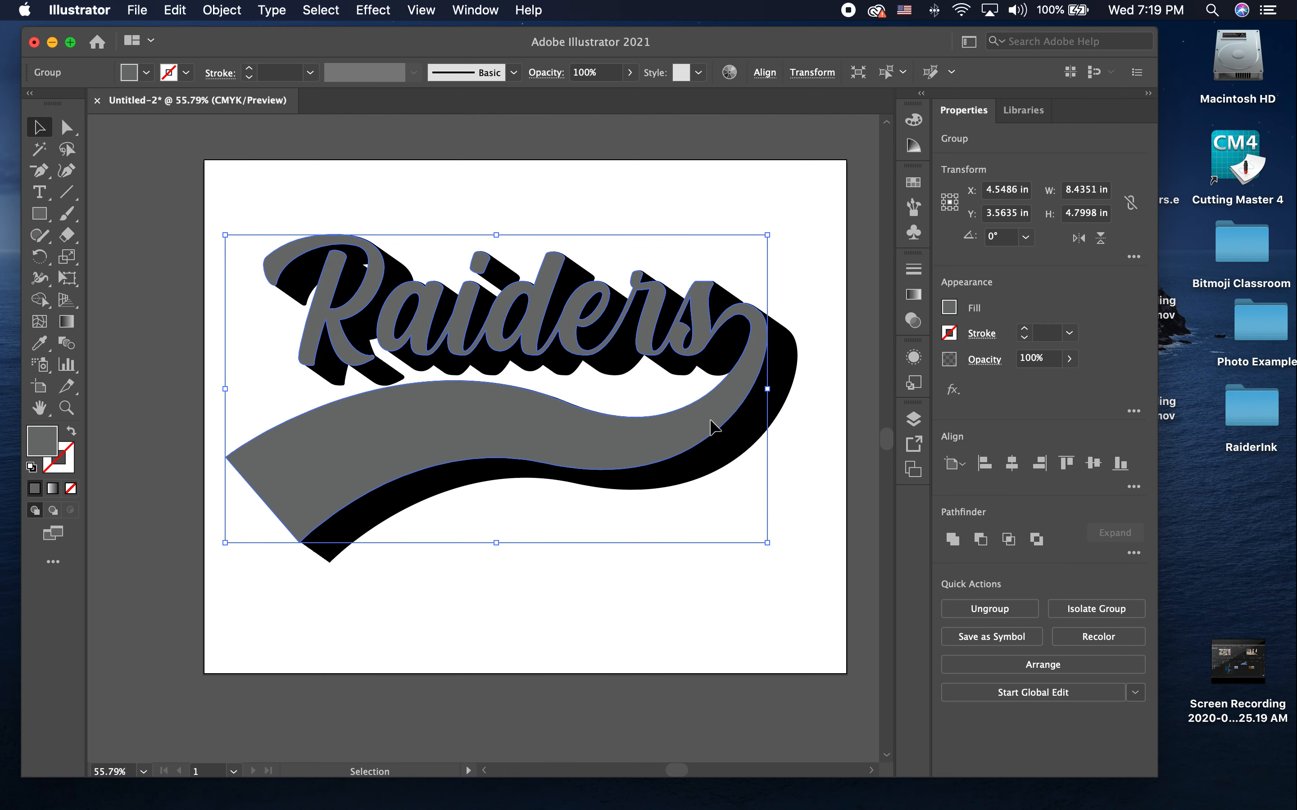
click(702, 563)
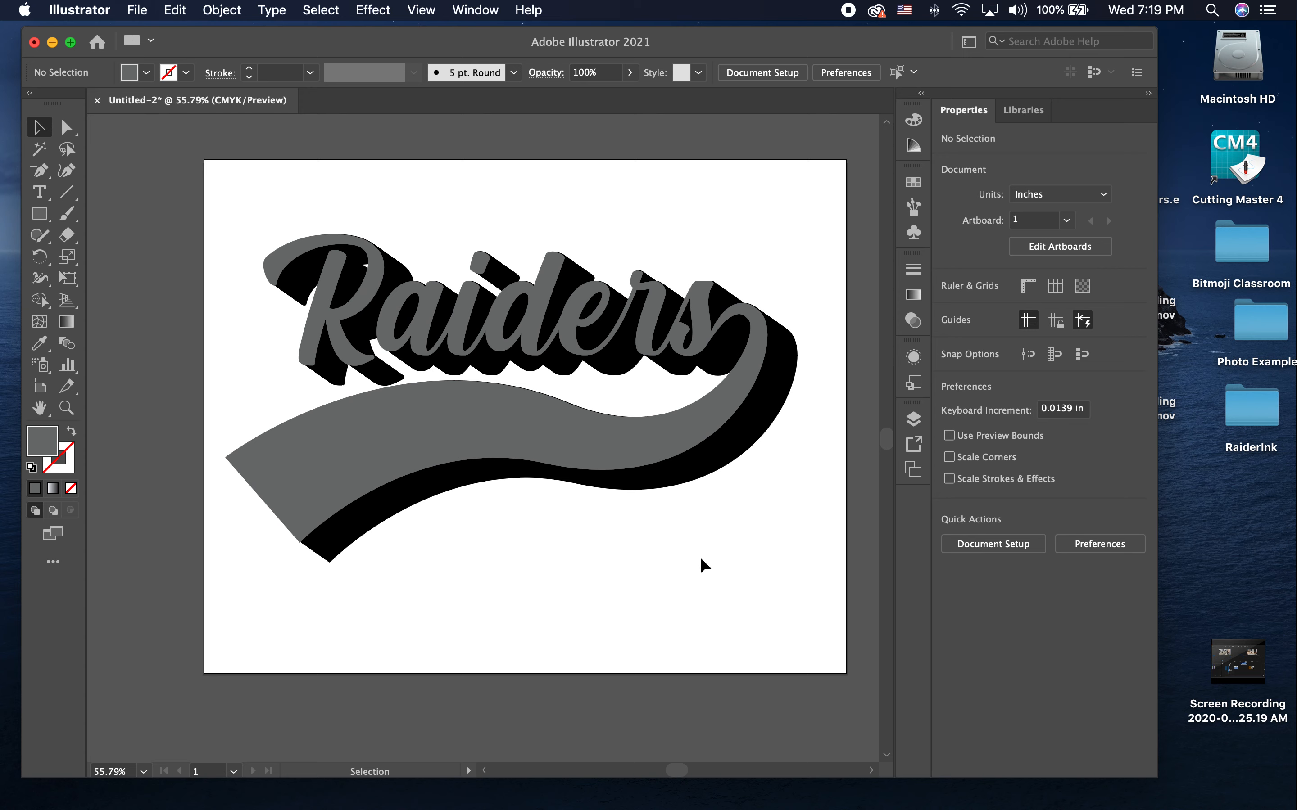
mouse_move(778, 782)
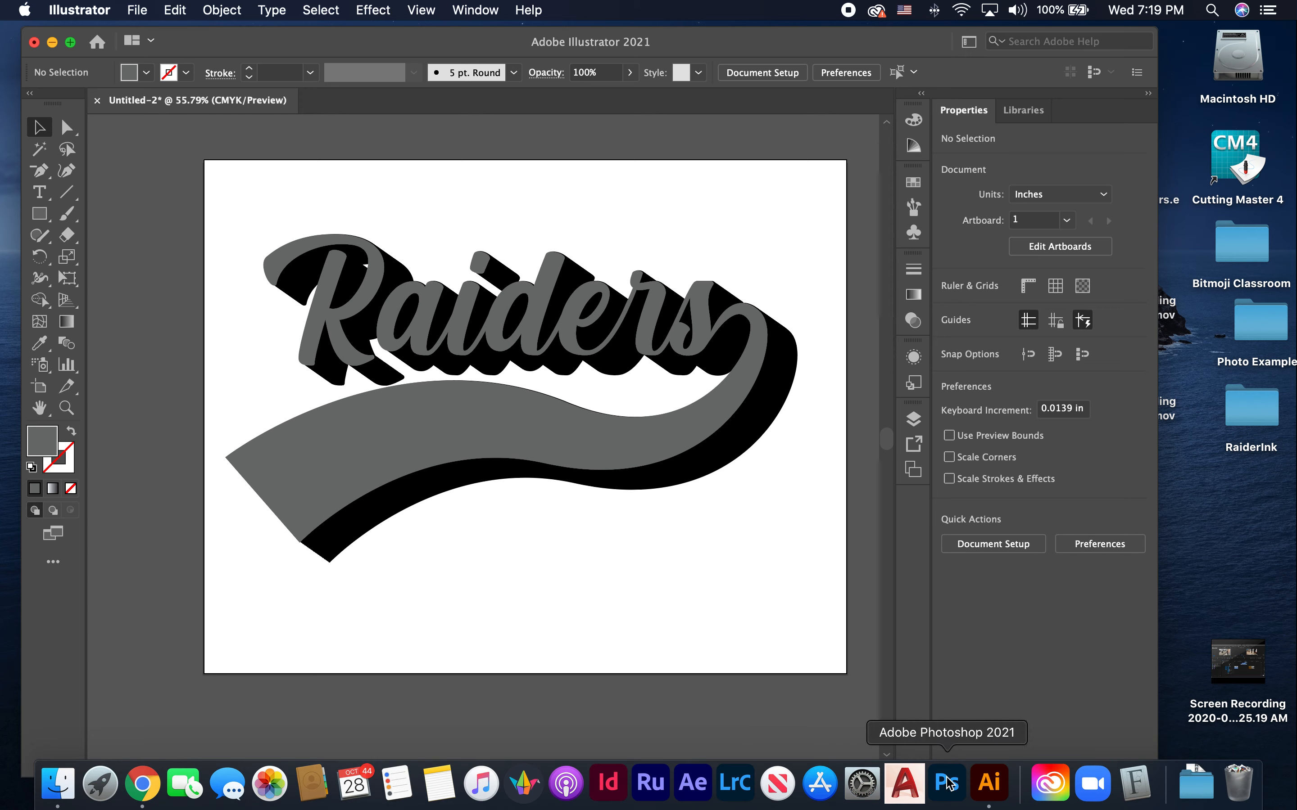